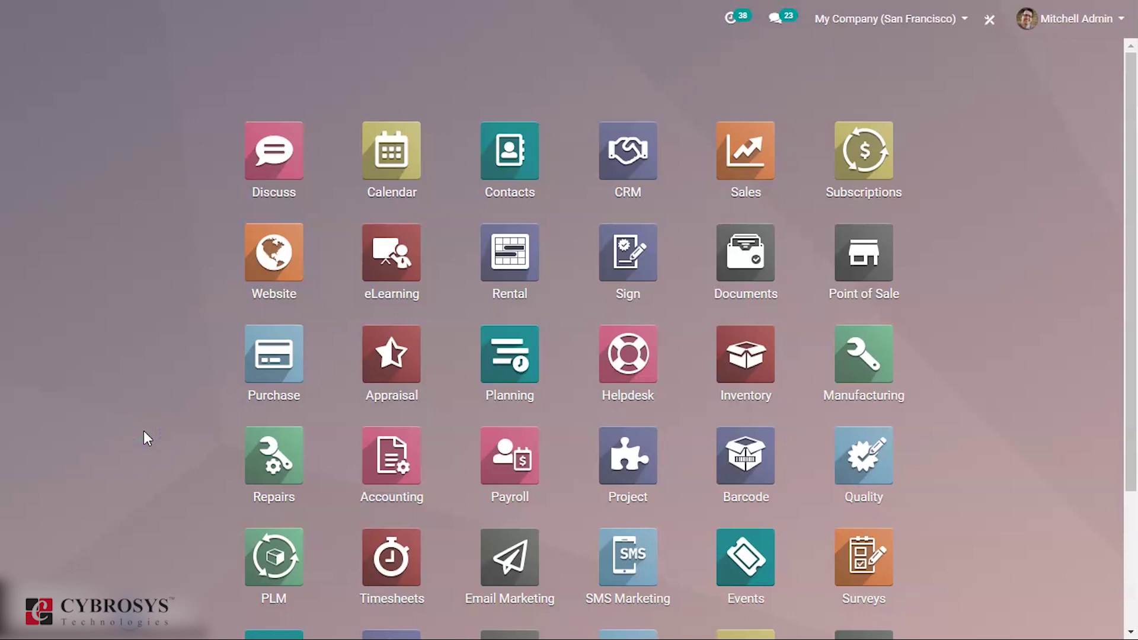
Step: Open the Referrals app and page through its onboarding to the 'Compete against your colleagues' slide
text(re)
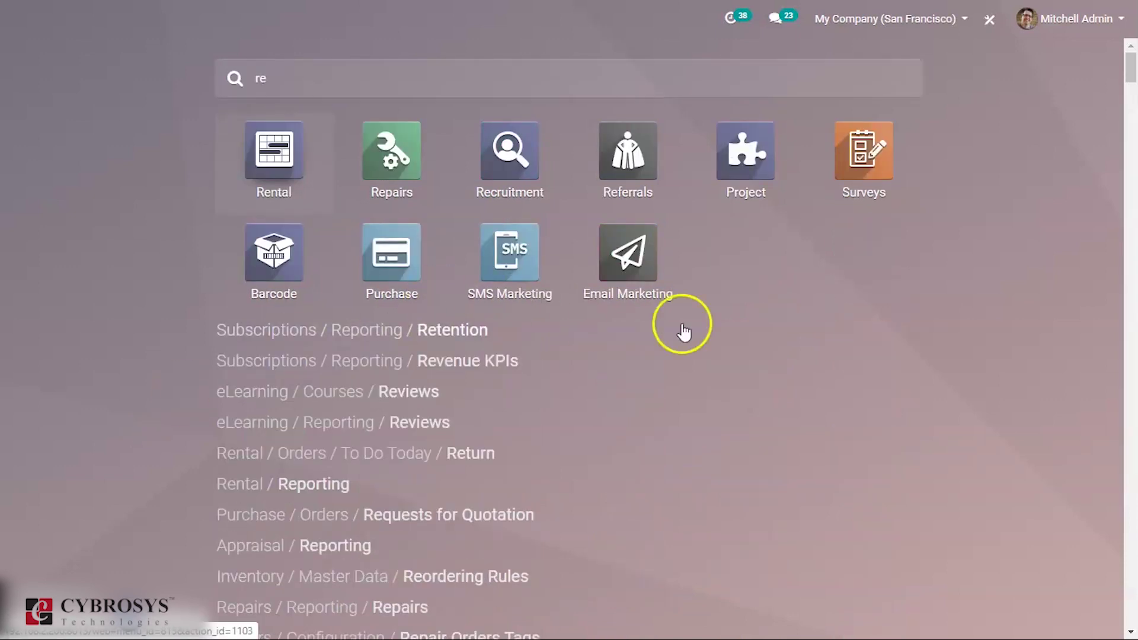
click(621, 166)
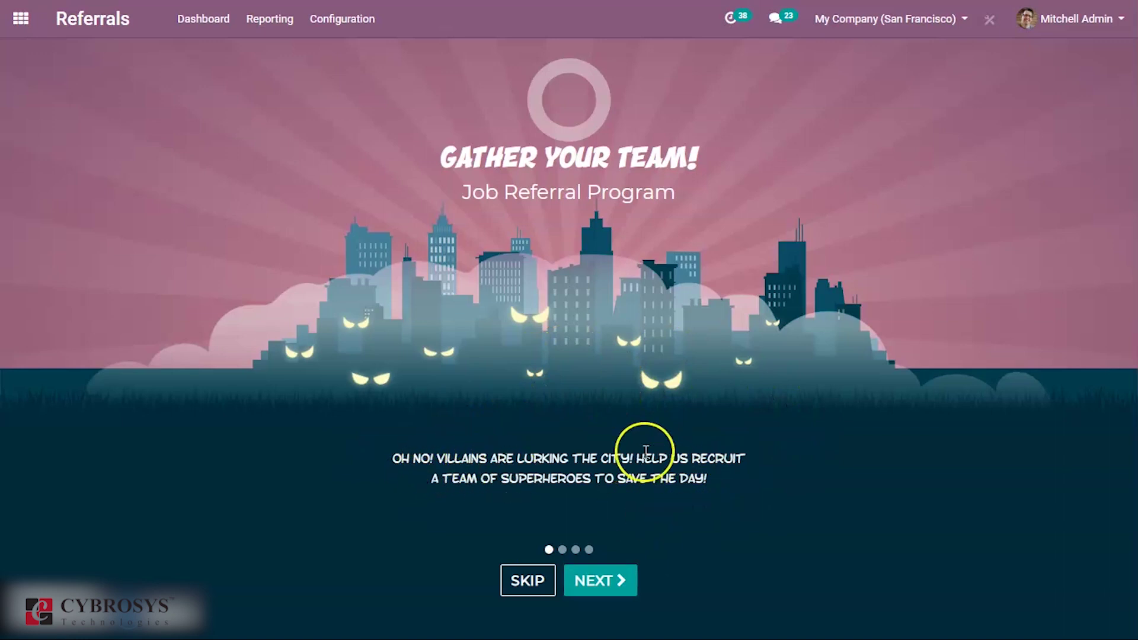
click(596, 580)
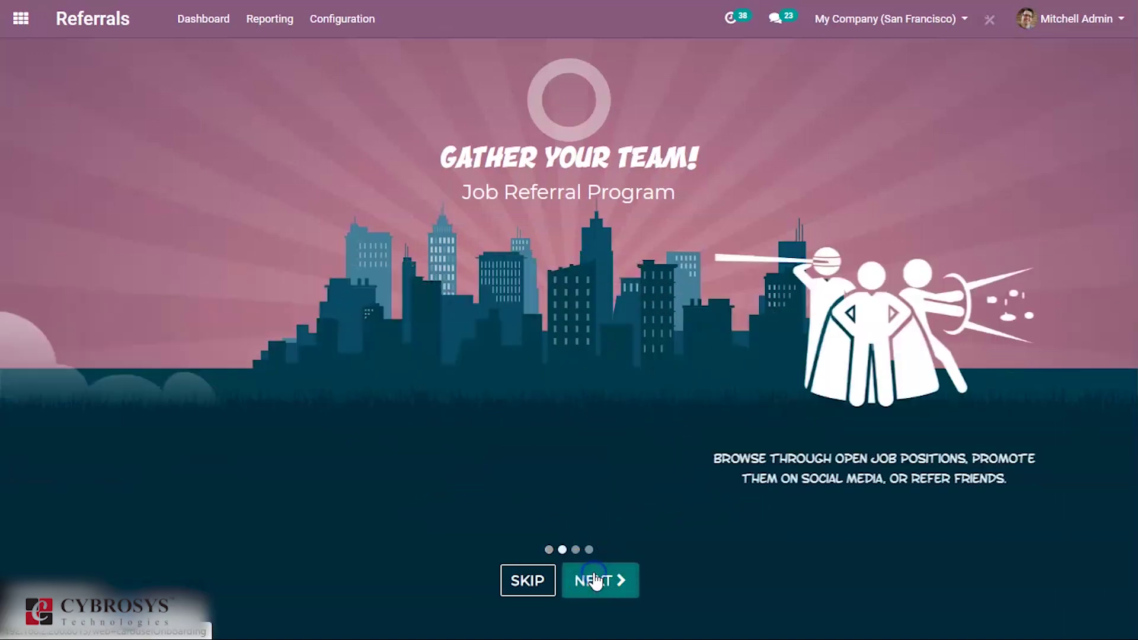
click(595, 580)
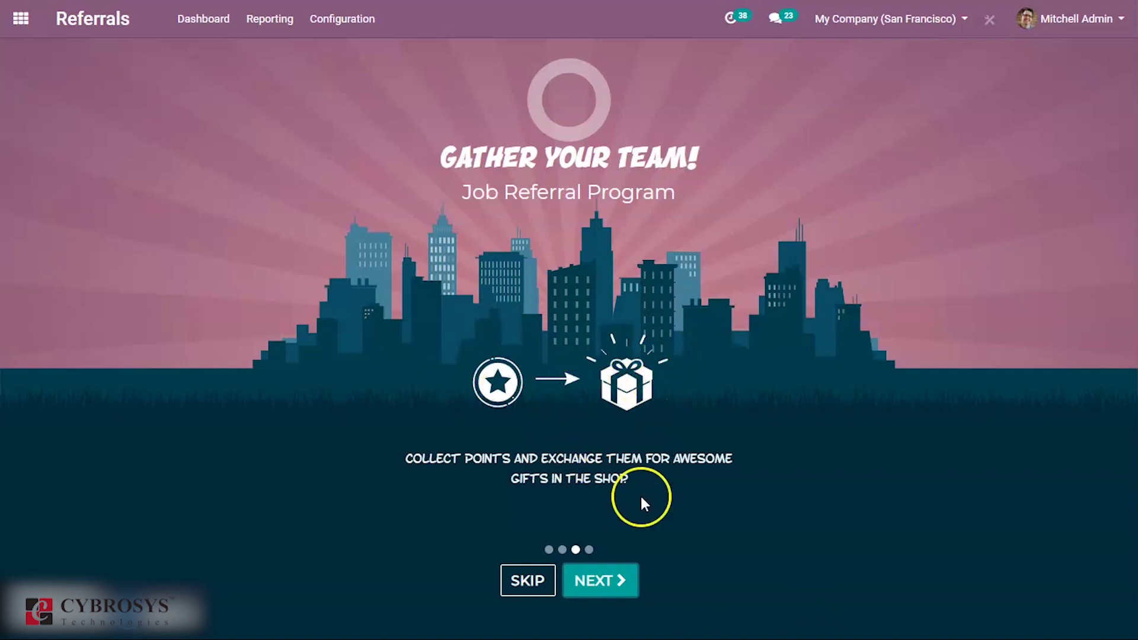
click(604, 575)
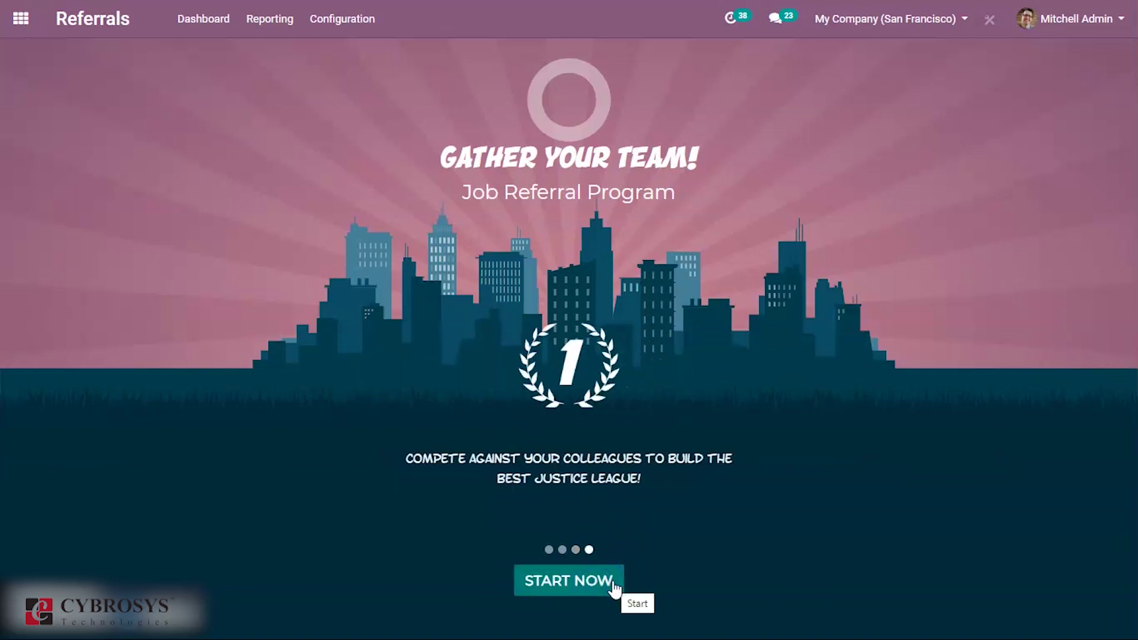
Step: Start the referral program and give the three hires avatars, including the dog and the robot
click(605, 585)
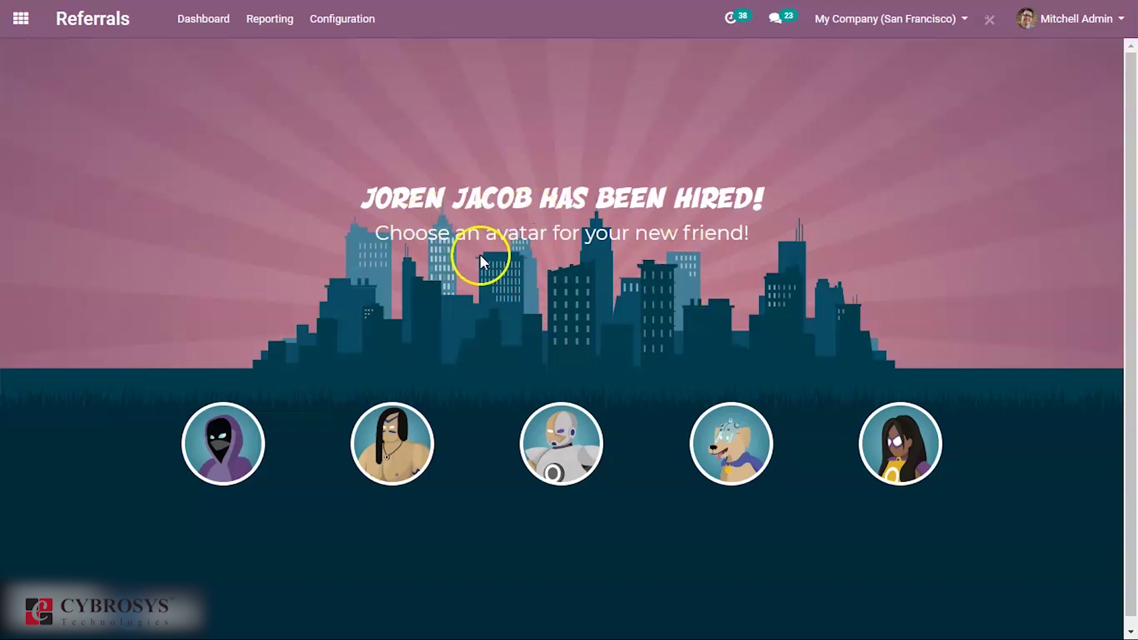
click(896, 439)
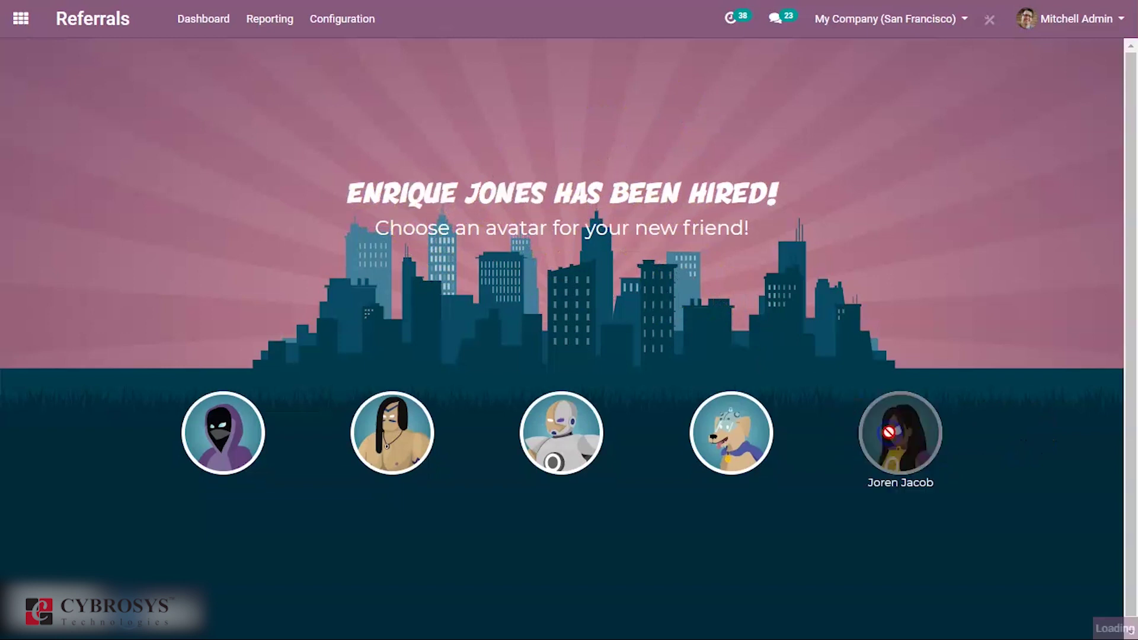
click(772, 445)
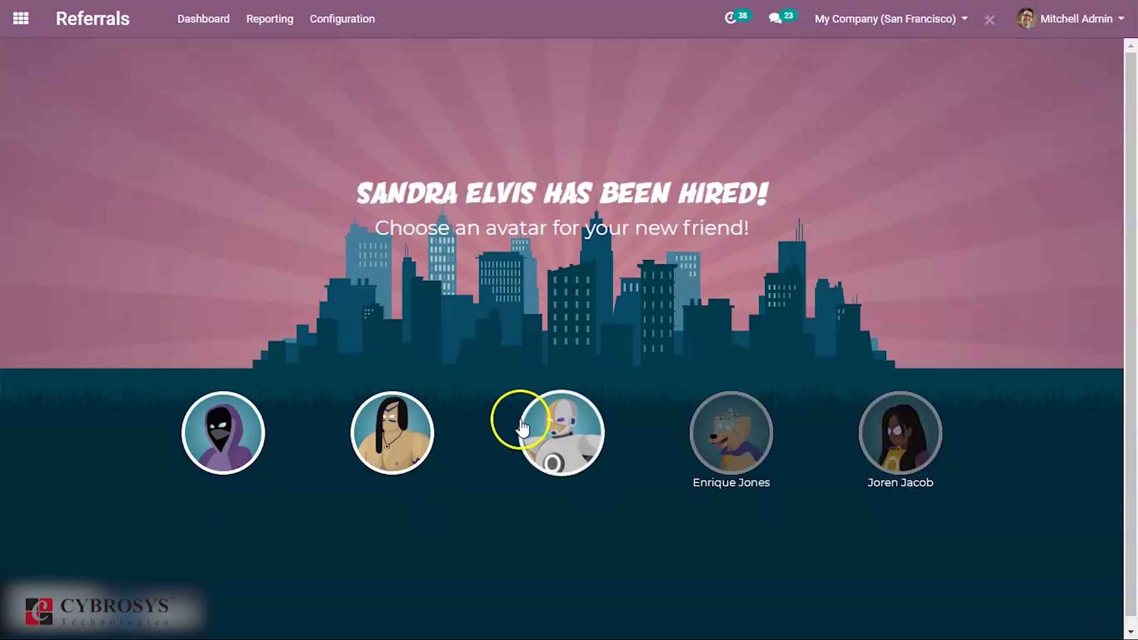
click(543, 427)
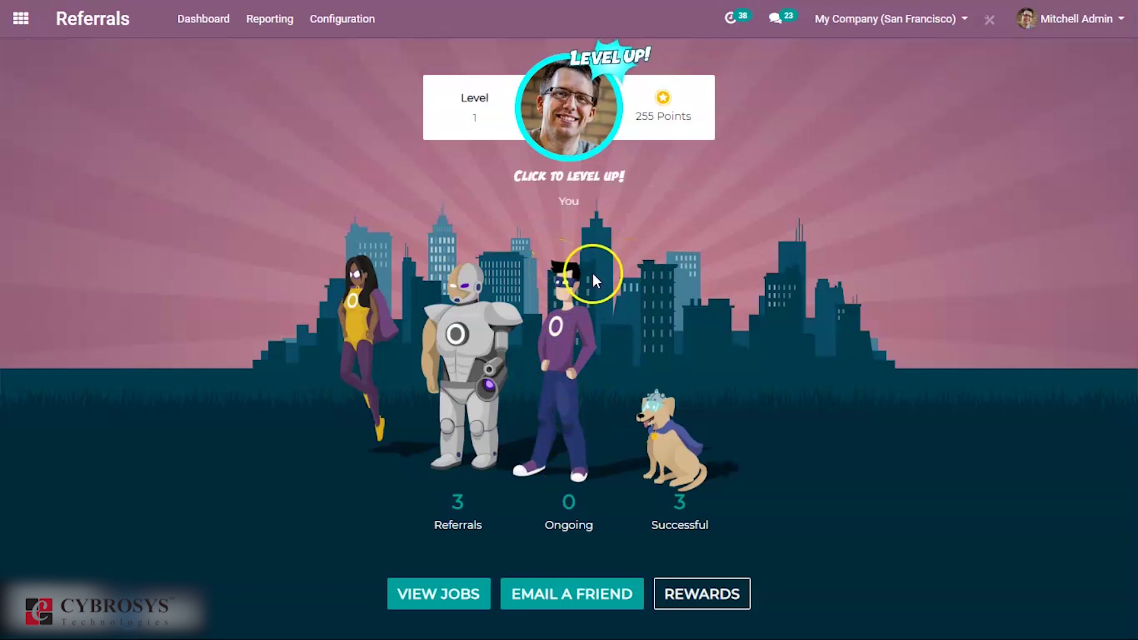
click(454, 520)
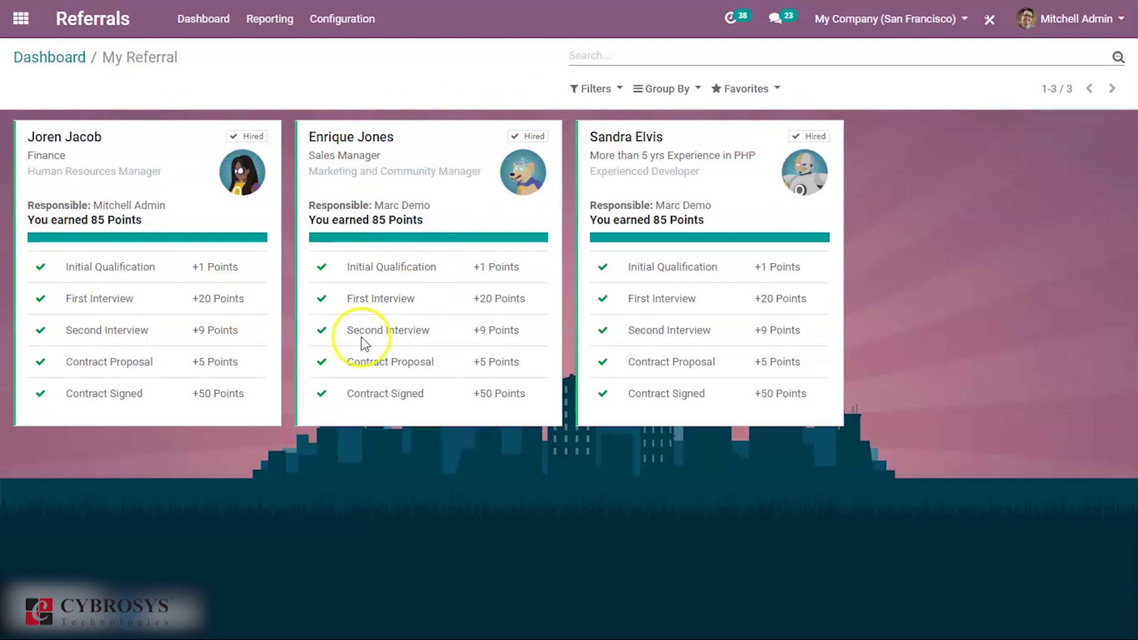
click(53, 59)
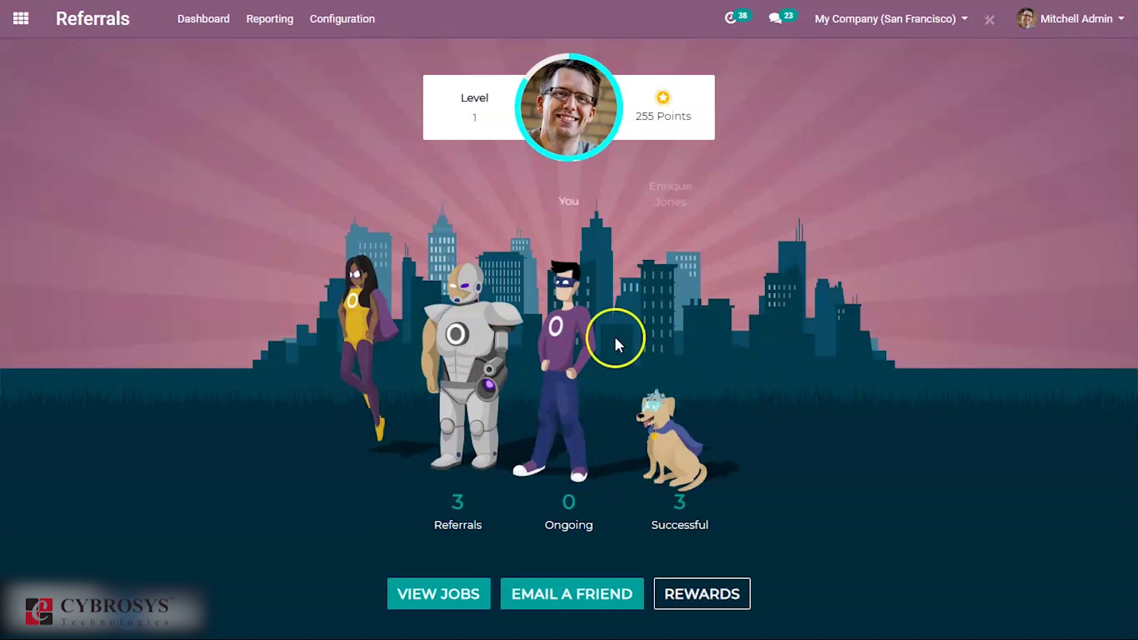
click(569, 504)
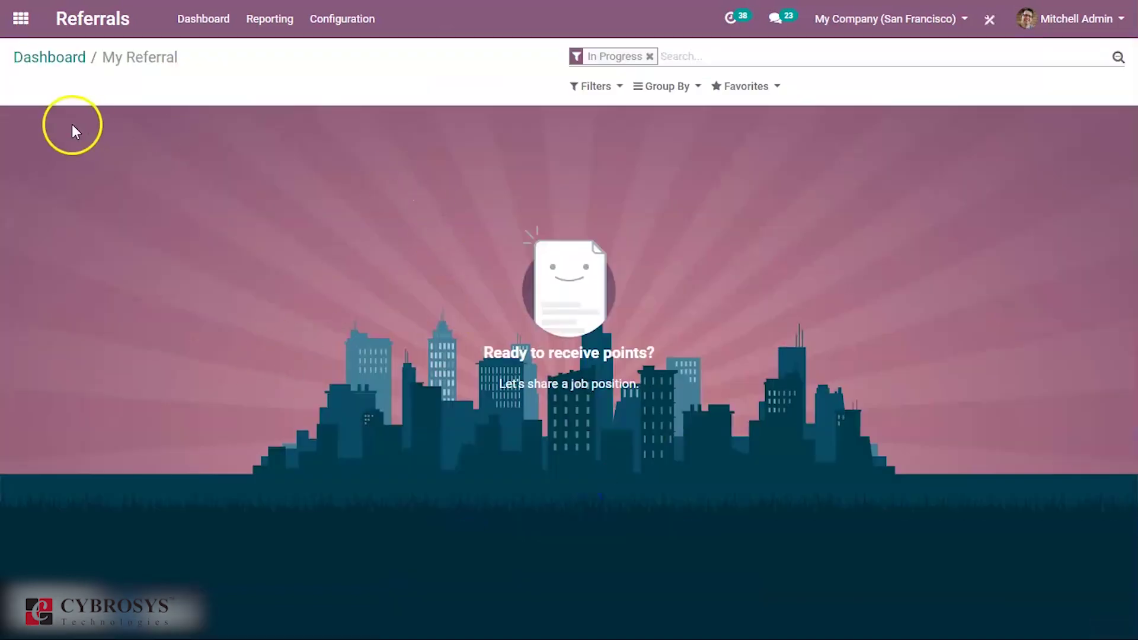
click(59, 59)
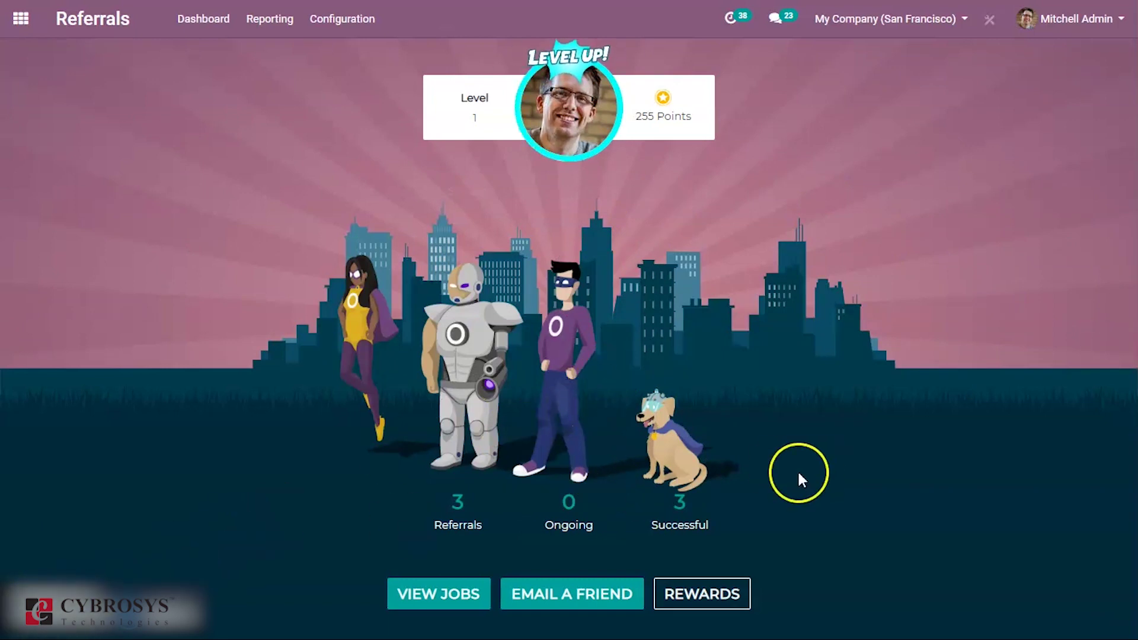
click(680, 524)
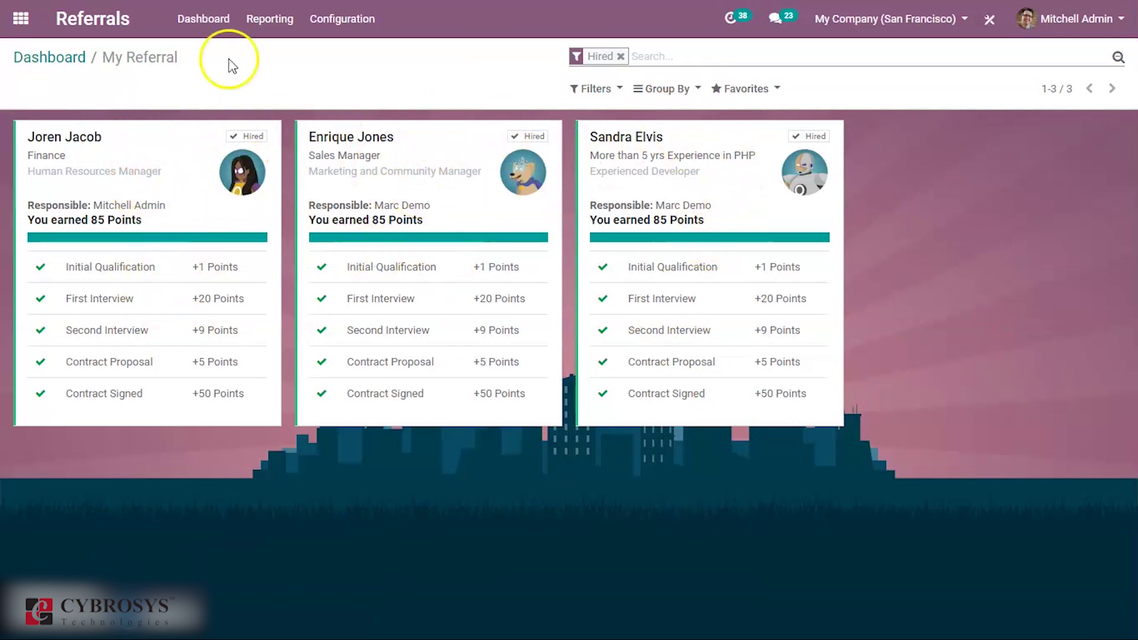
click(77, 69)
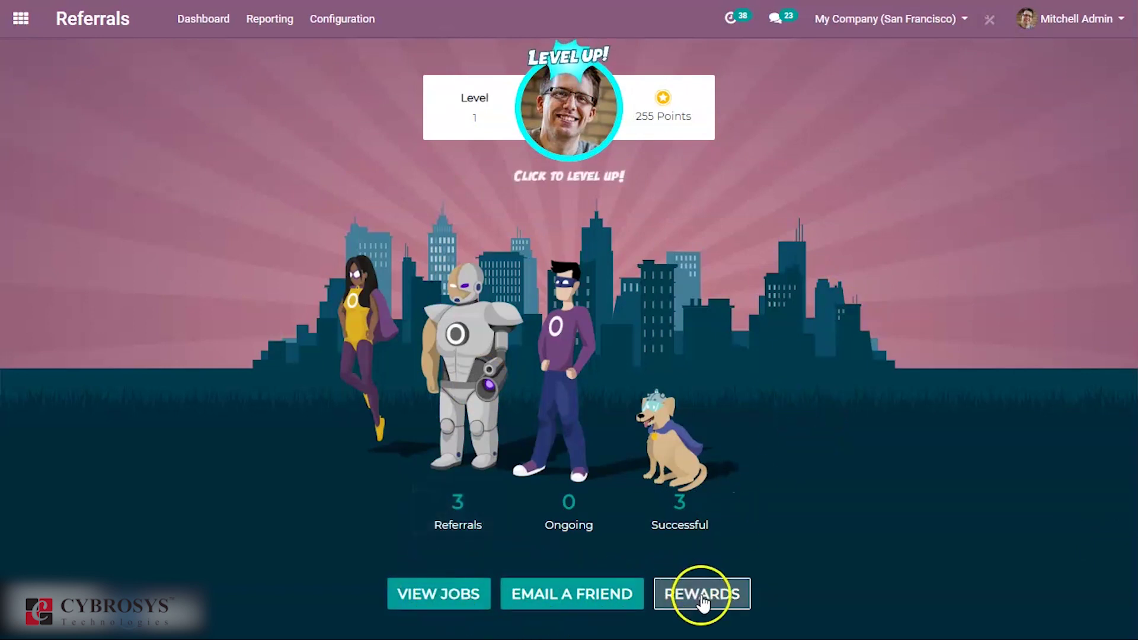
Step: View the open job positions, filtered first to all companies, then to San Francisco
click(403, 593)
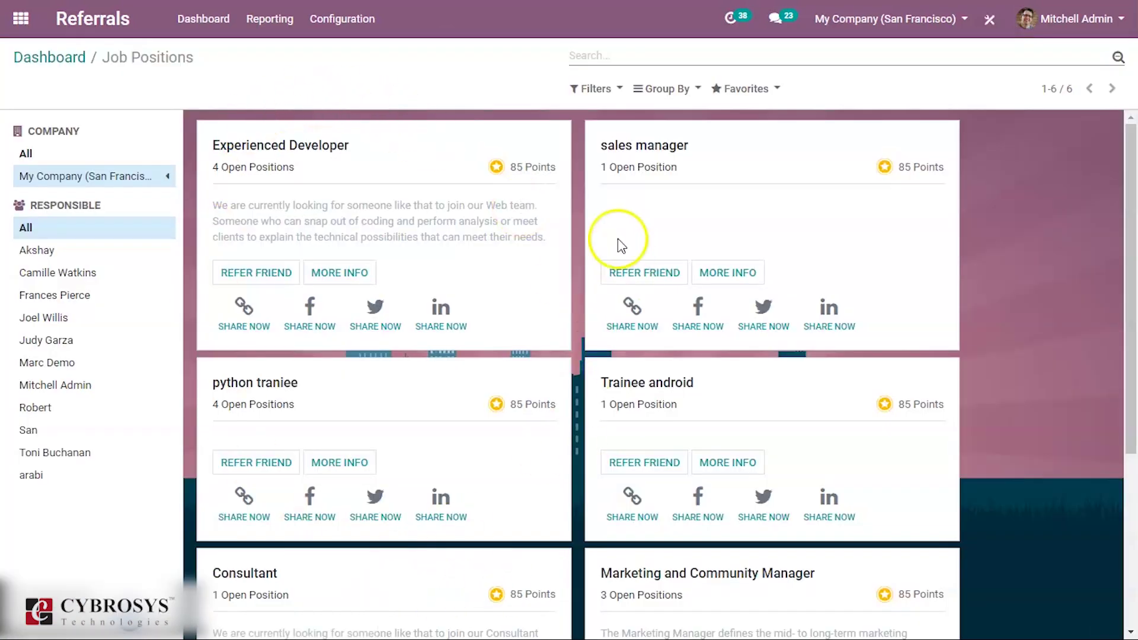
click(48, 155)
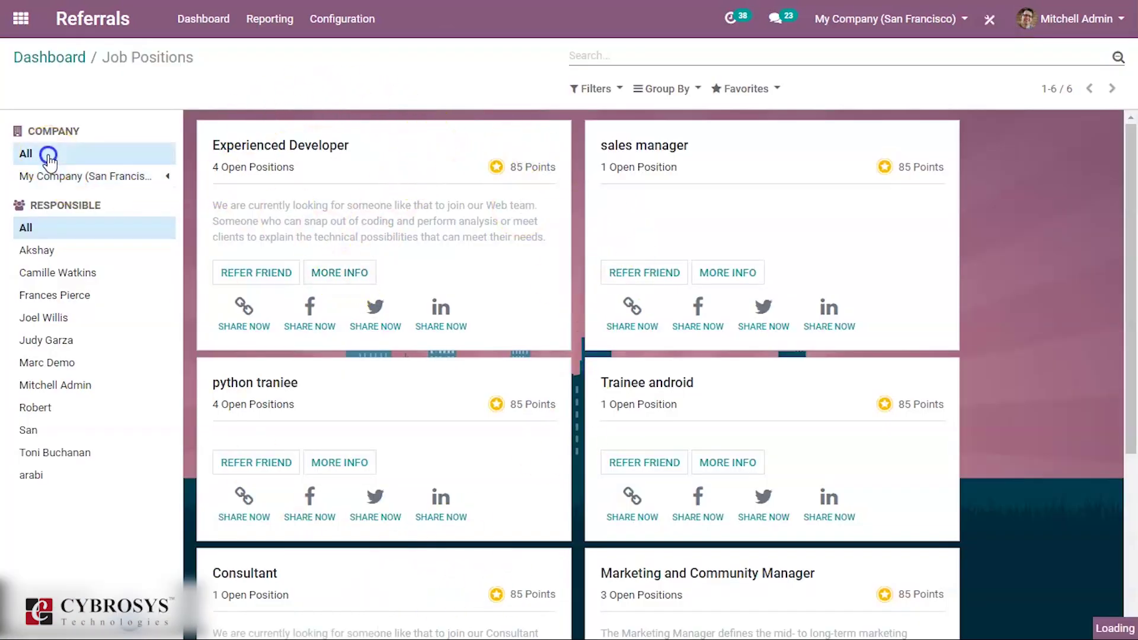
click(47, 176)
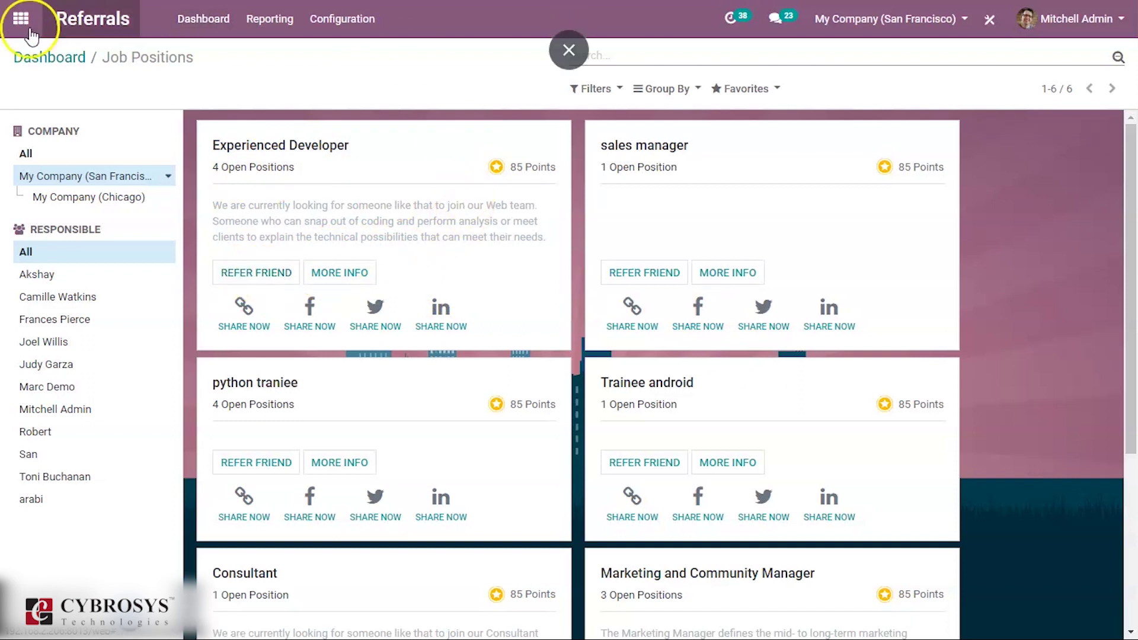
Step: Go back to the referral dashboard and start an 'Email a friend' invitation
click(46, 60)
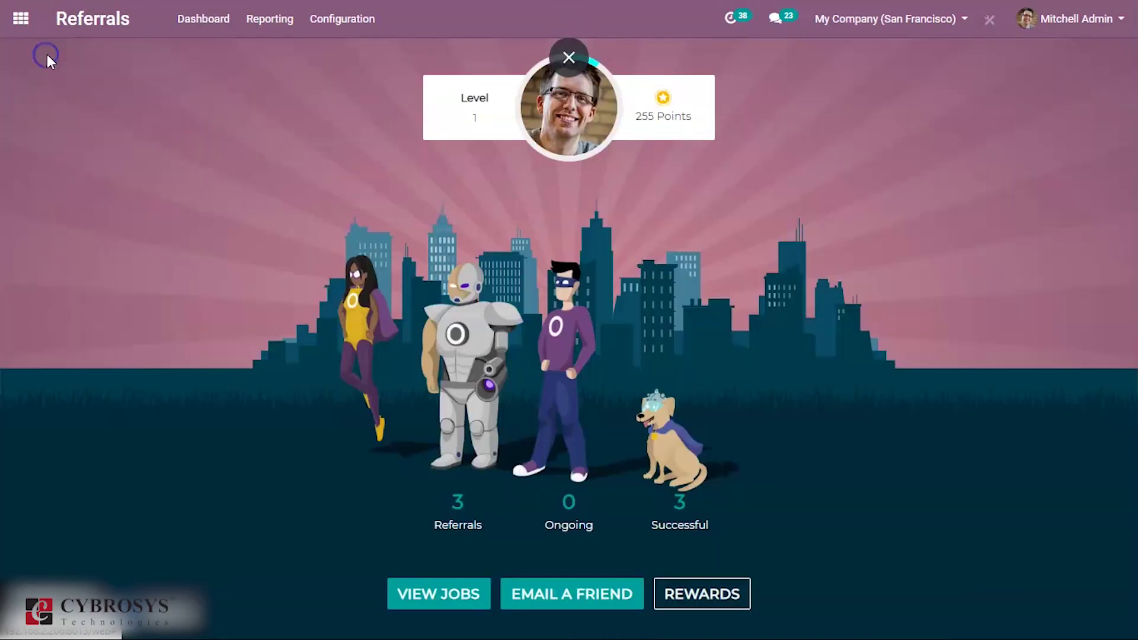
click(577, 594)
click(1054, 359)
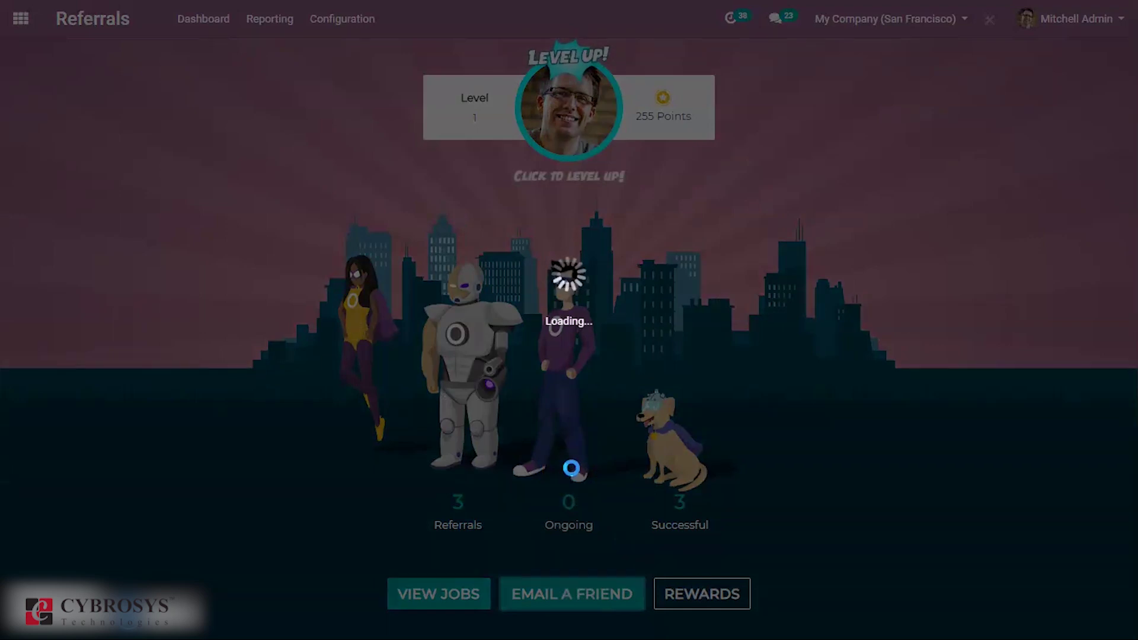
Step: Discard the invitation email, then send a friend the Experienced Developer job offer email
click(680, 366)
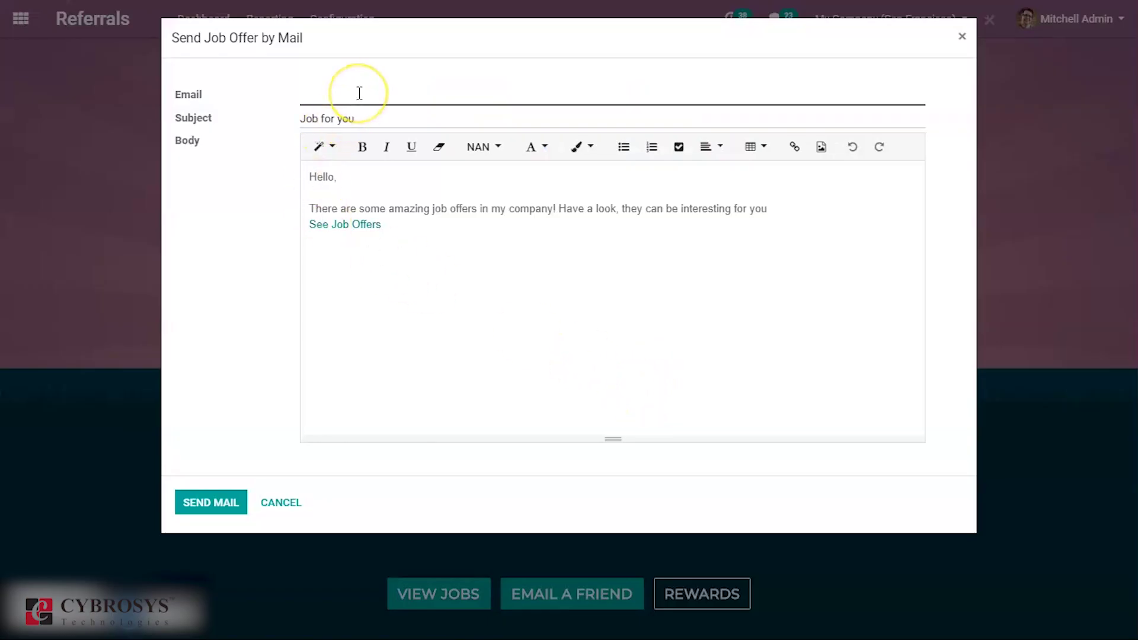
click(962, 36)
click(447, 595)
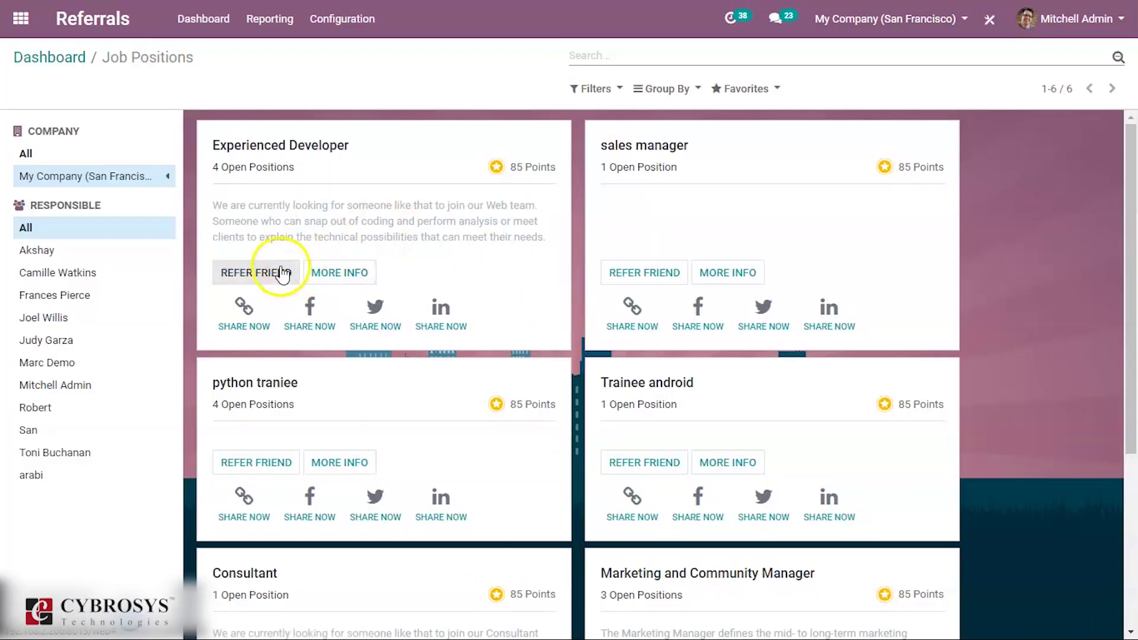
click(282, 274)
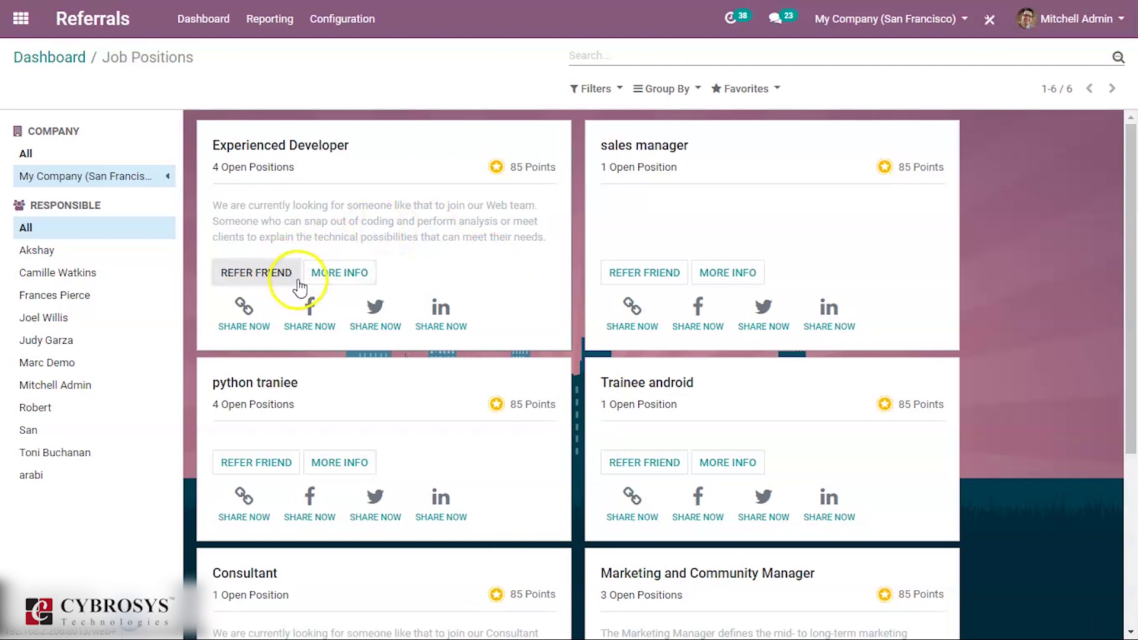
click(261, 270)
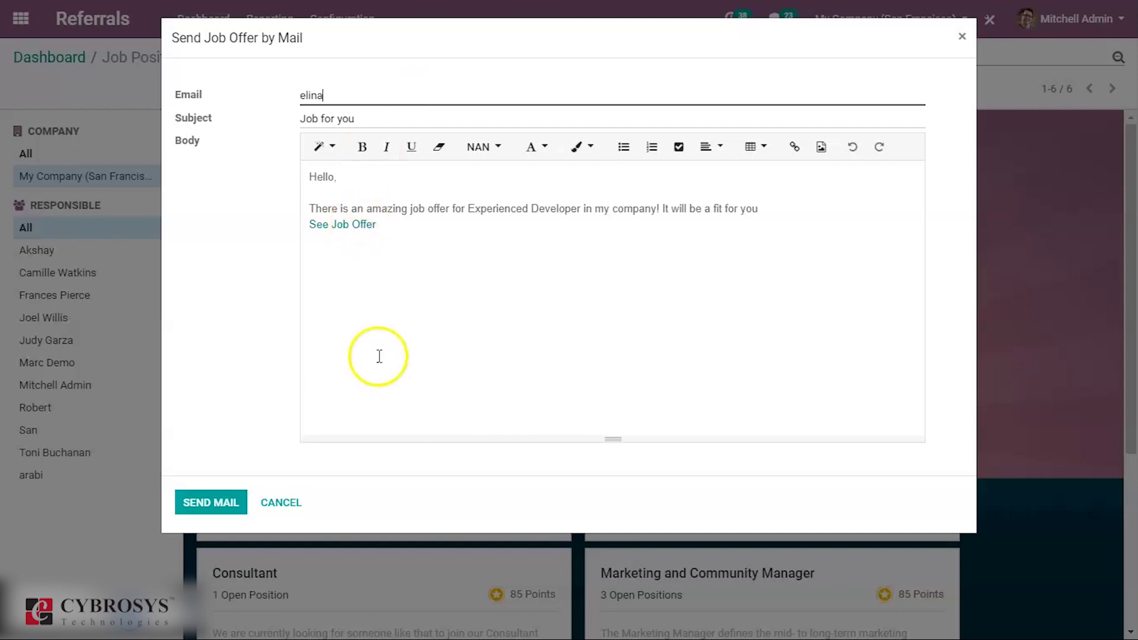
click(189, 504)
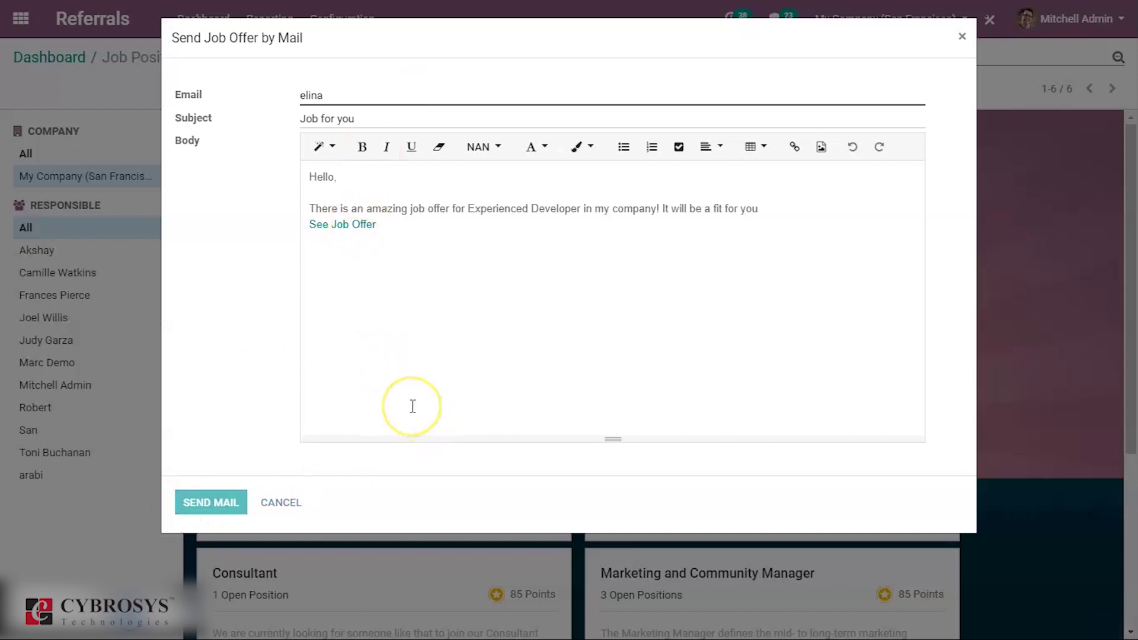
click(511, 384)
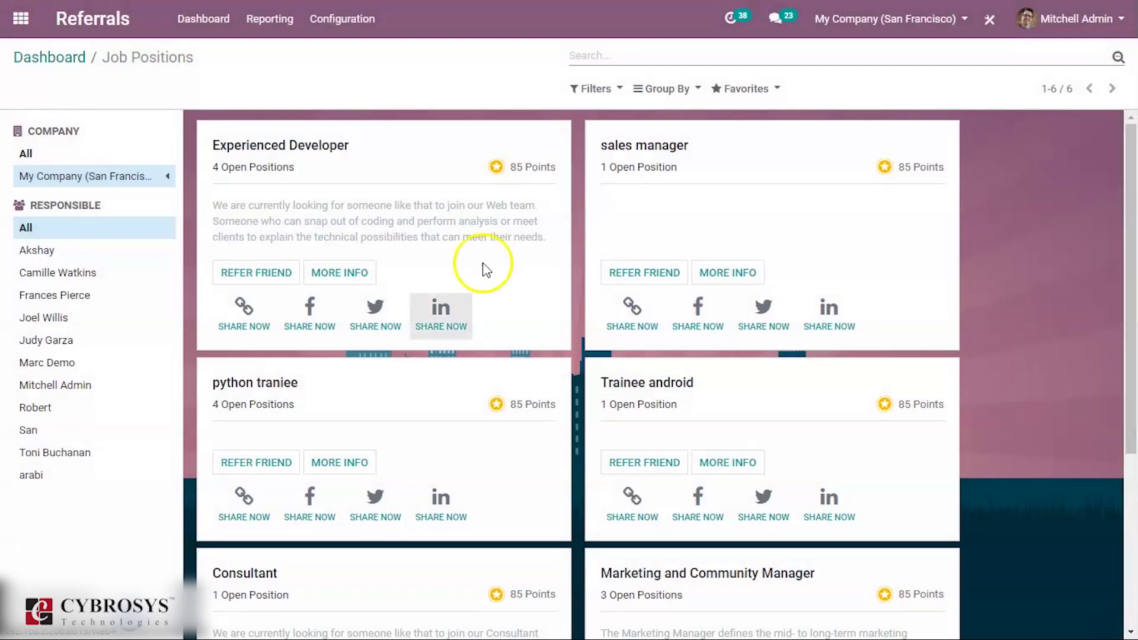
Step: Level the dashboard character up to Level 2 to earn its cape, then return to the job positions
click(62, 56)
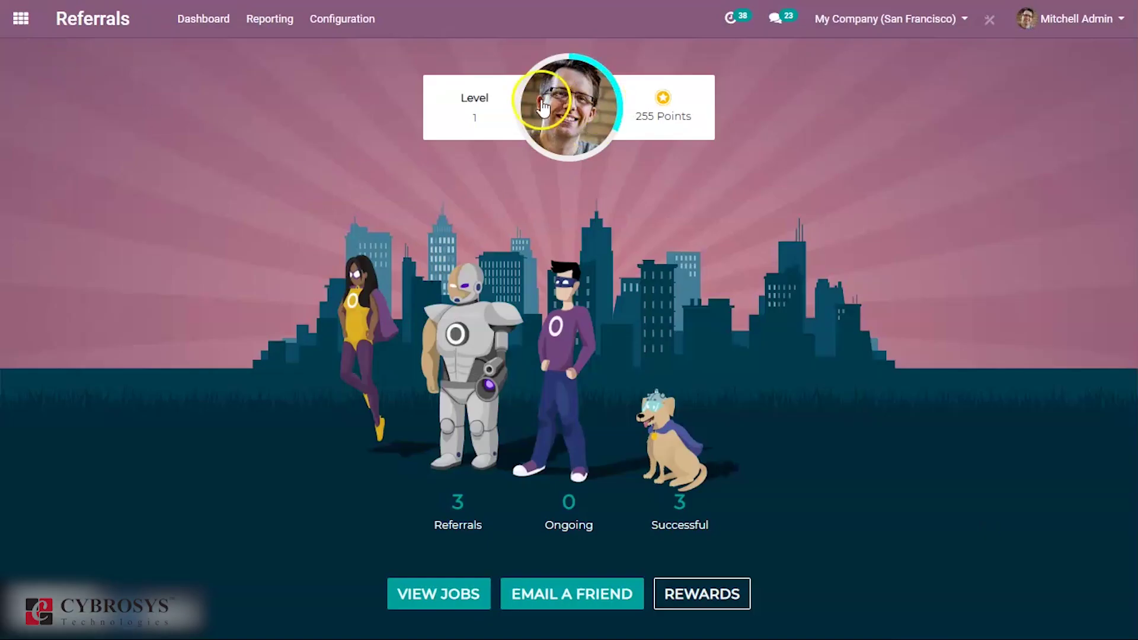
click(543, 144)
click(471, 104)
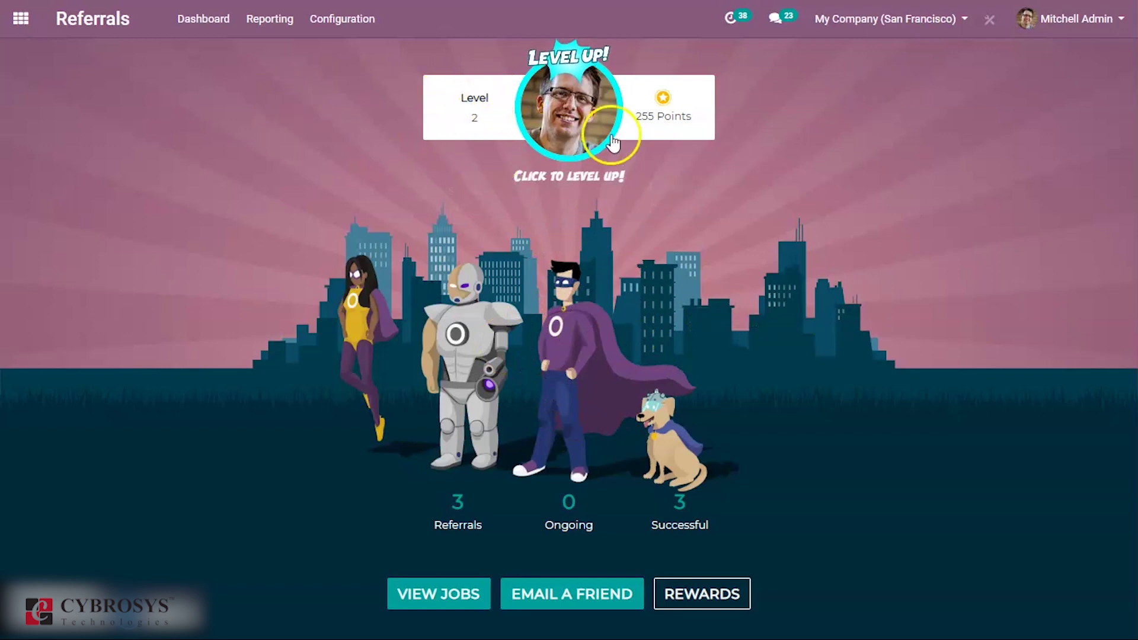
click(457, 593)
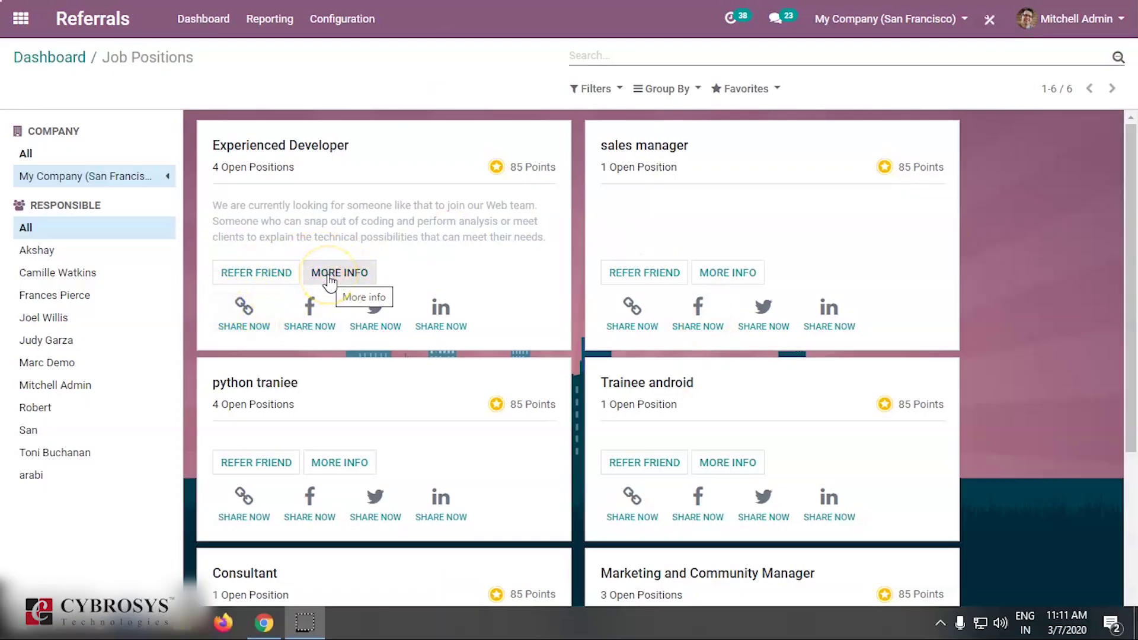
Step: Open the Experienced Developer website job page and enter the applicant's name and saved e-mail
click(330, 280)
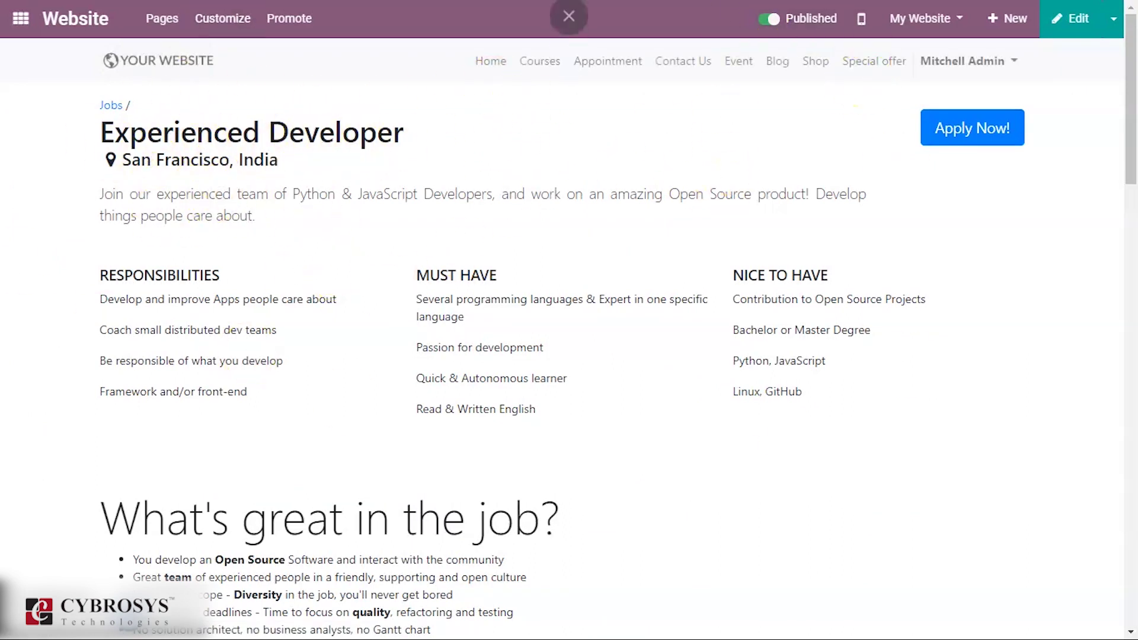
click(962, 126)
click(405, 181)
text(Elina)
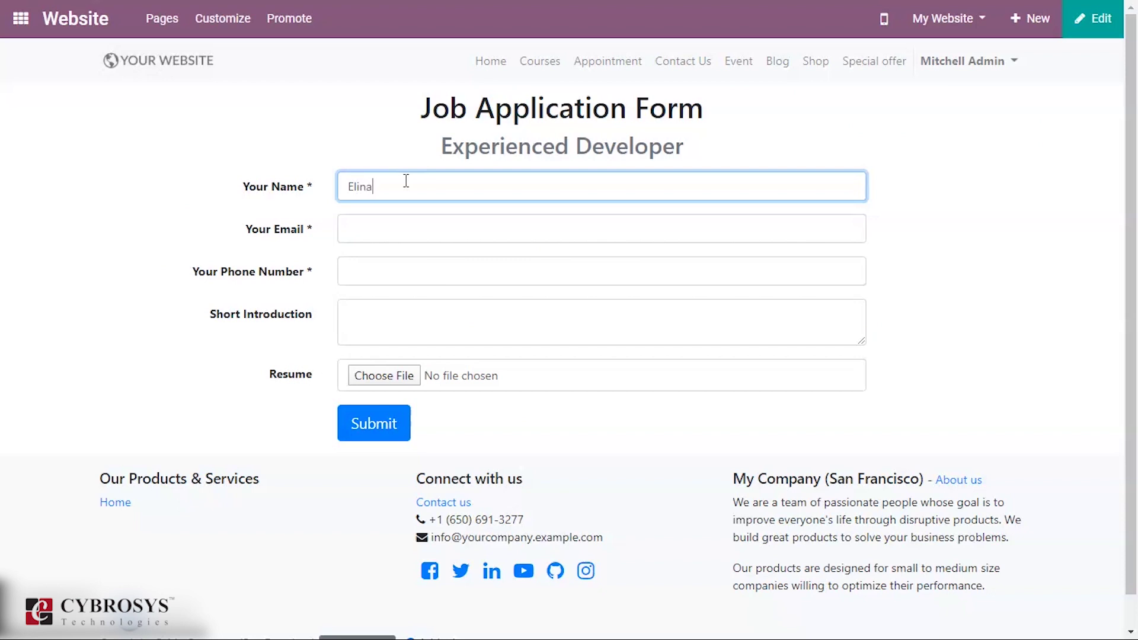
click(374, 230)
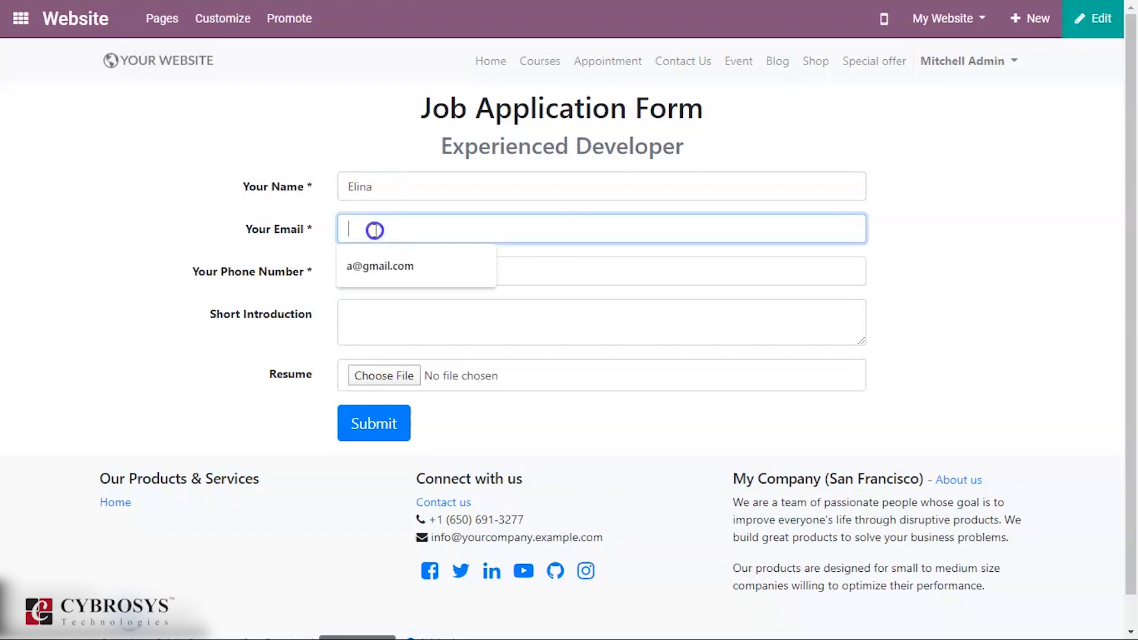
click(414, 186)
click(388, 226)
click(400, 263)
click(414, 270)
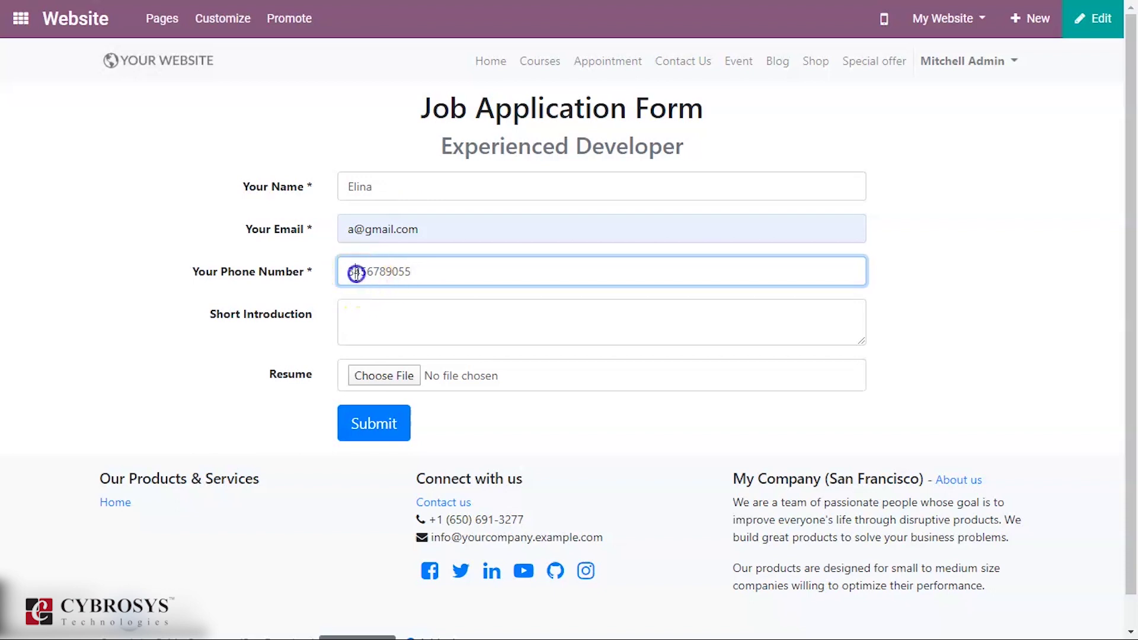
Step: Enter the phone number and a short introduction, then submit the Experienced Developer application
click(475, 312)
text(retert)
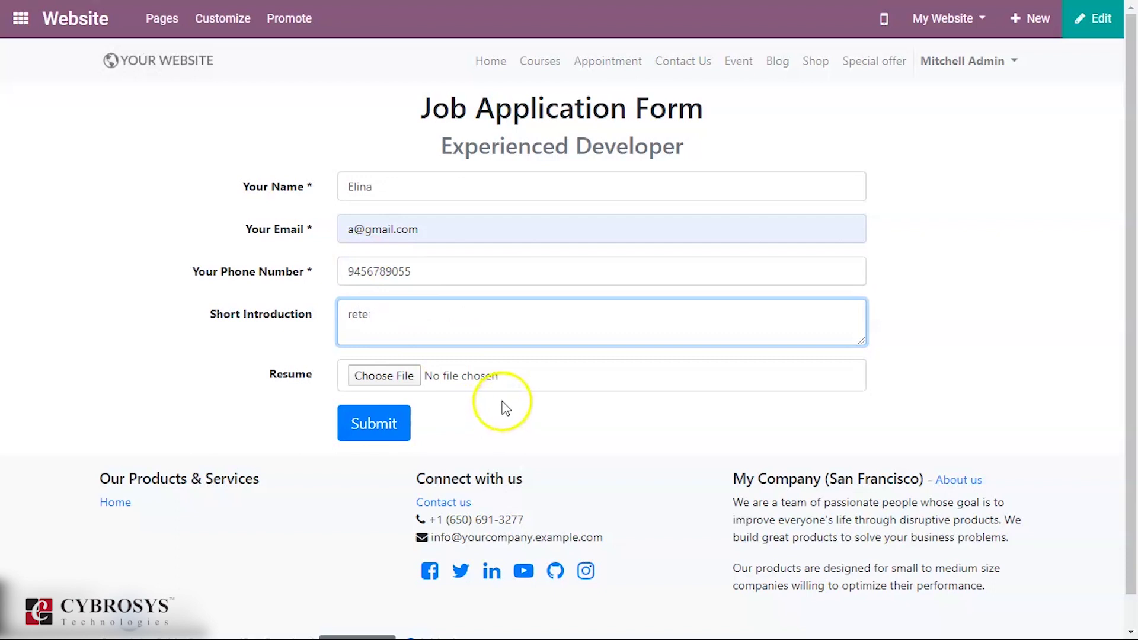
key(BackSpace)
key(BackSpace)
key(BackSpace)
key(BackSpace)
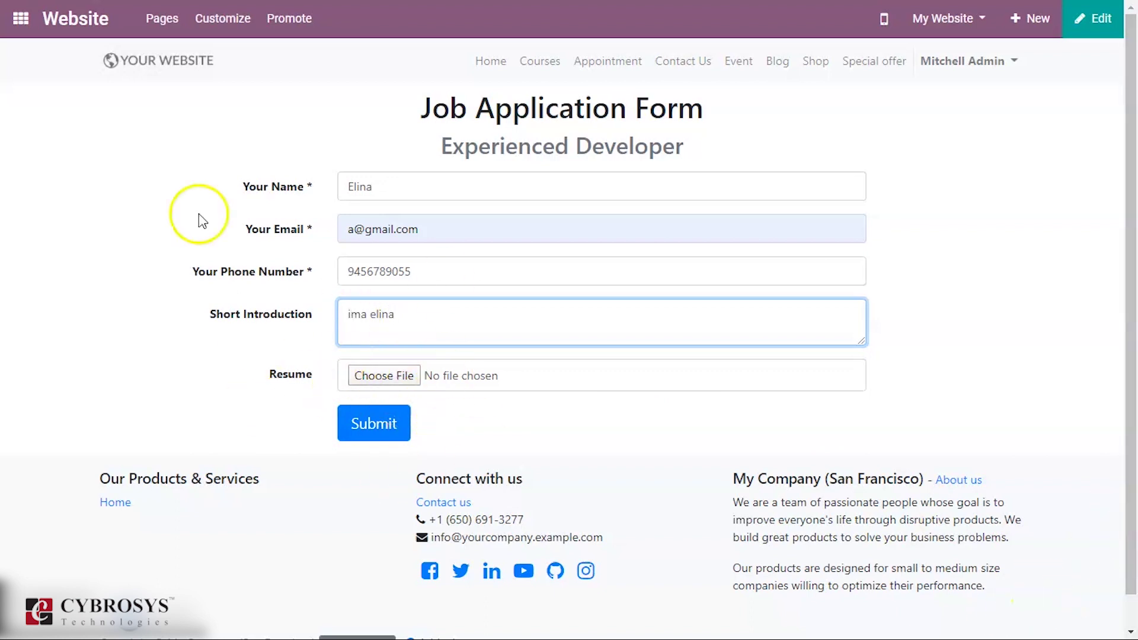
click(382, 423)
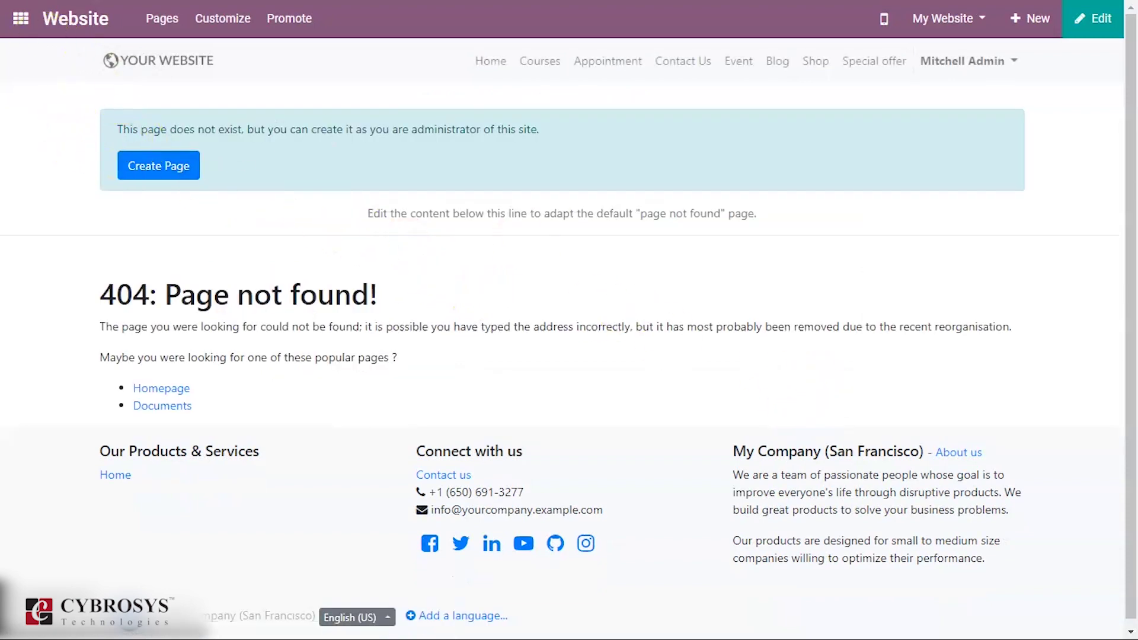
Step: Open the Experienced Developer applications in the Recruitment app
click(22, 20)
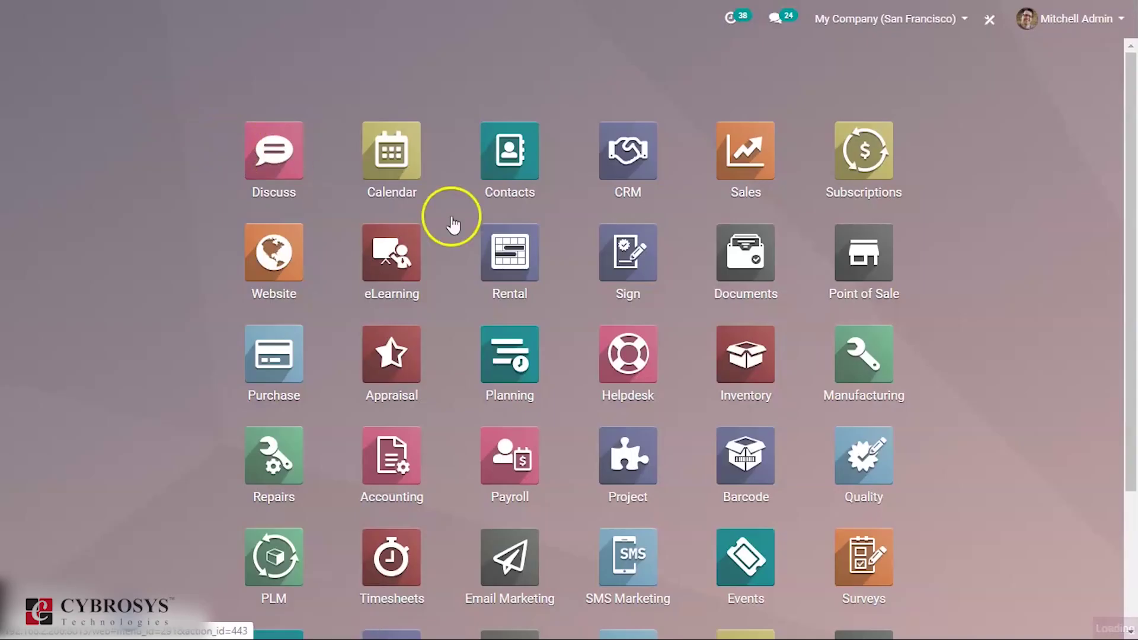
text(r)
click(527, 115)
click(529, 299)
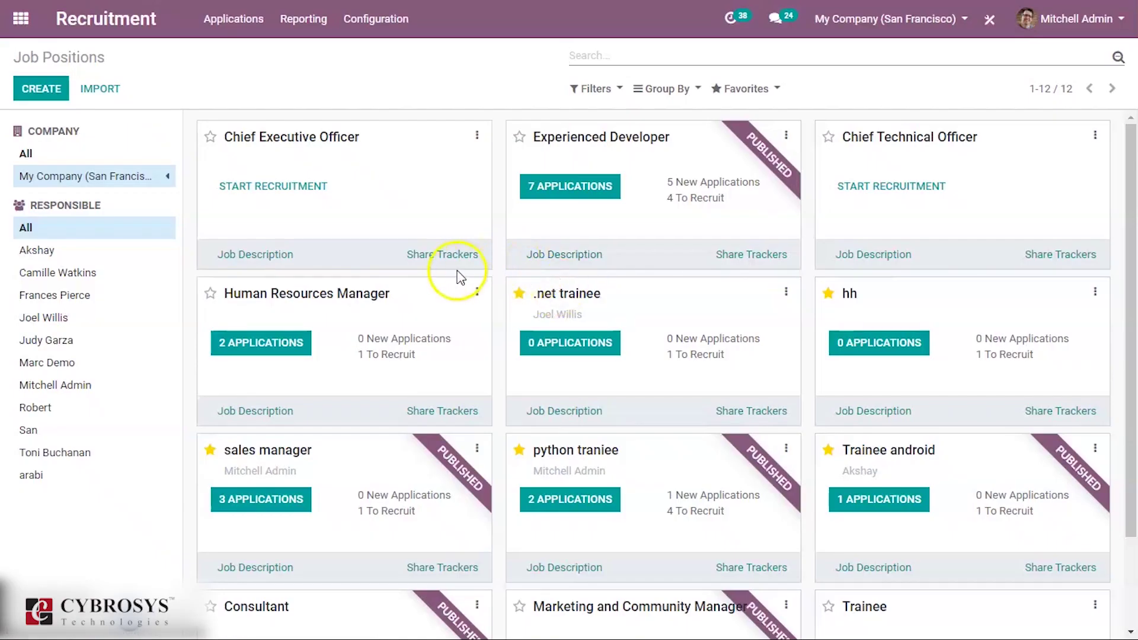
click(573, 189)
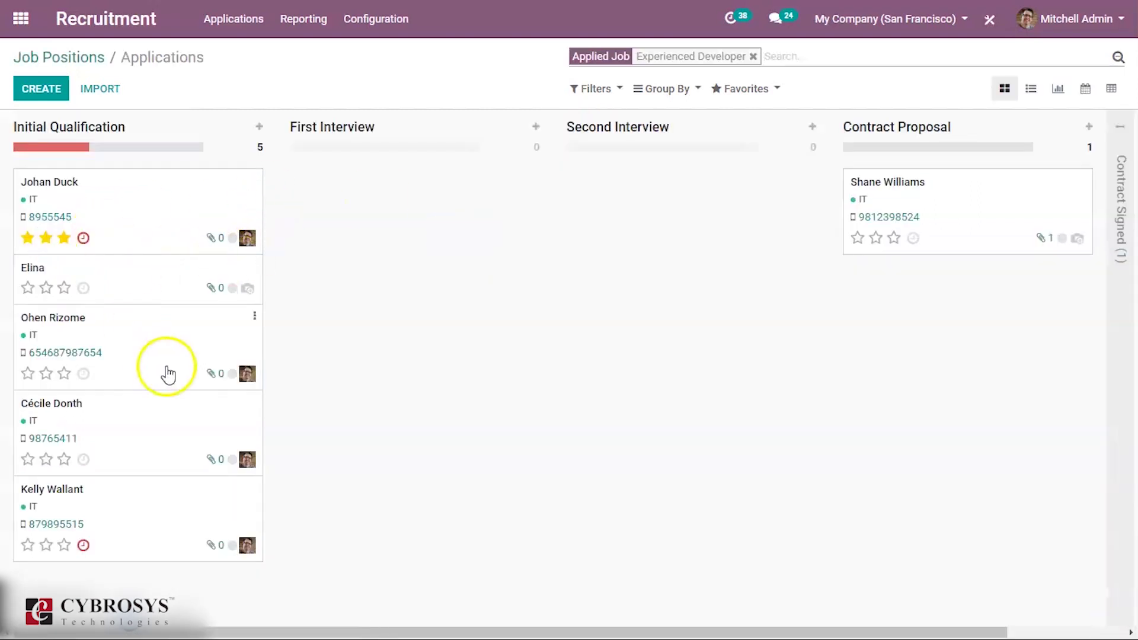
Step: Review the new applicant's card, then move it to First Interview and on to Second Interview
click(133, 279)
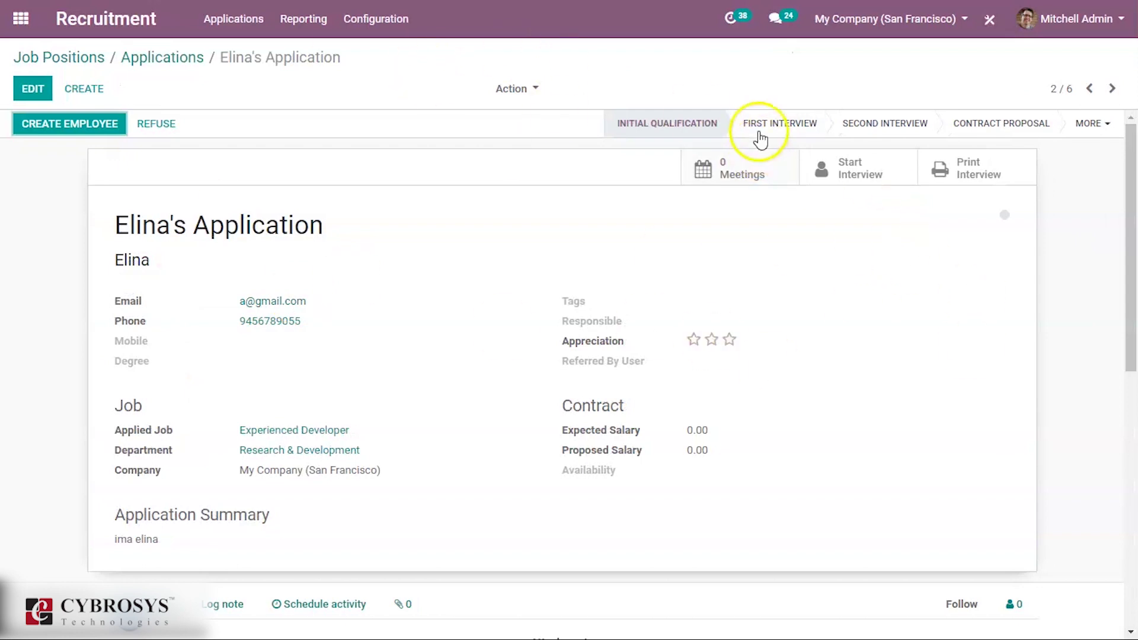
click(176, 60)
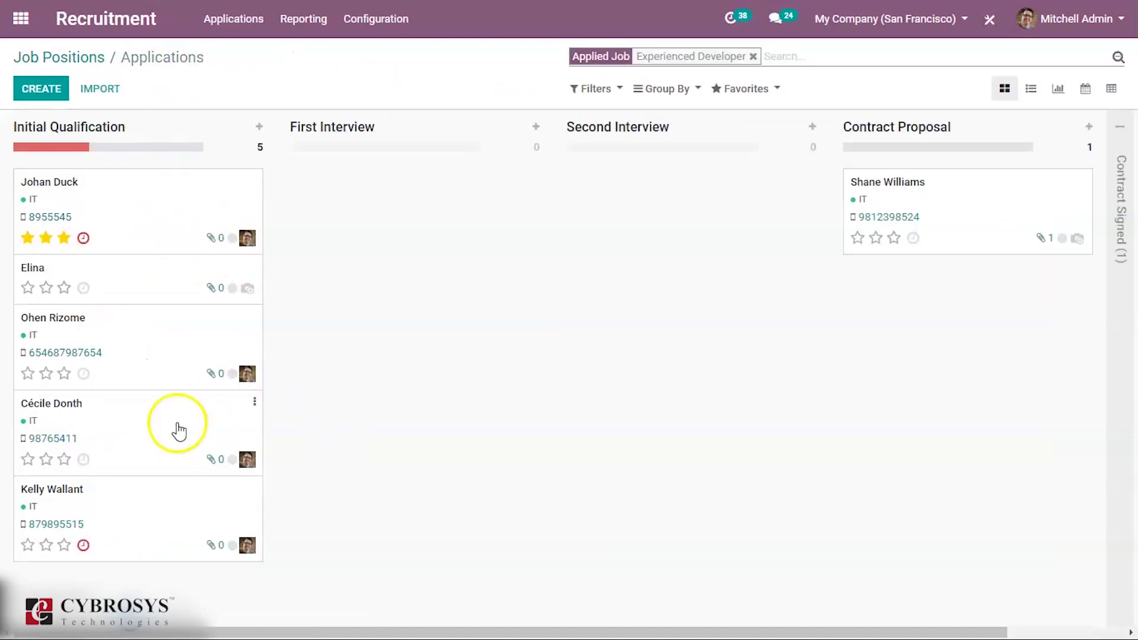
drag(122, 275, 592, 274)
click(441, 196)
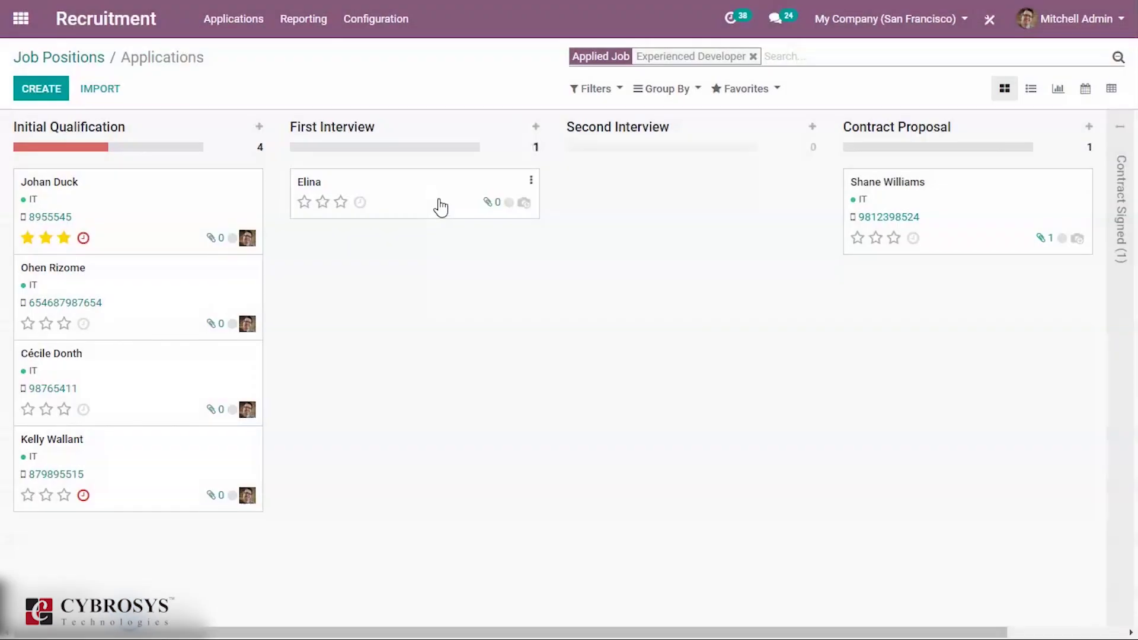
drag(436, 204, 681, 231)
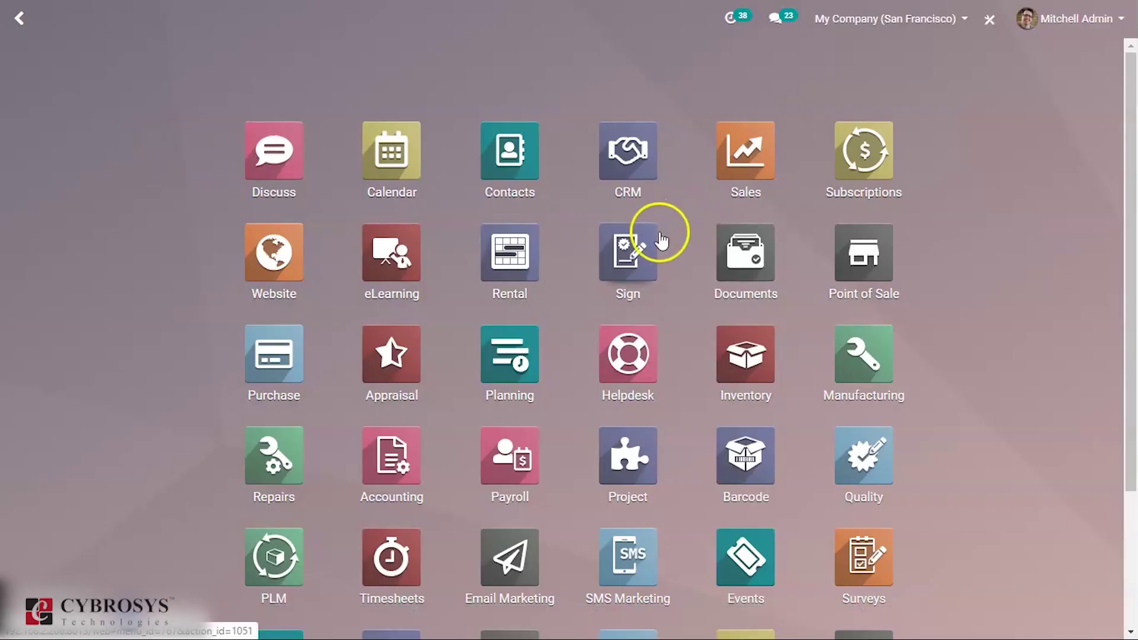
Step: In Referrals, check My Referral shows the new Experienced Developer applicant at 30 / 85 points
text(re)
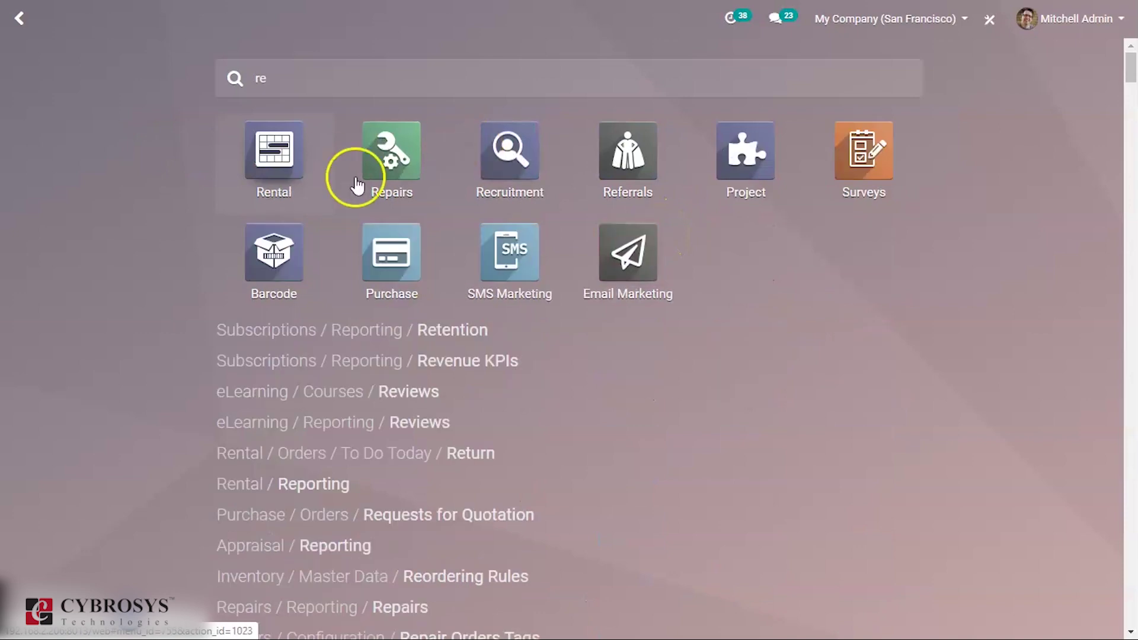
click(648, 162)
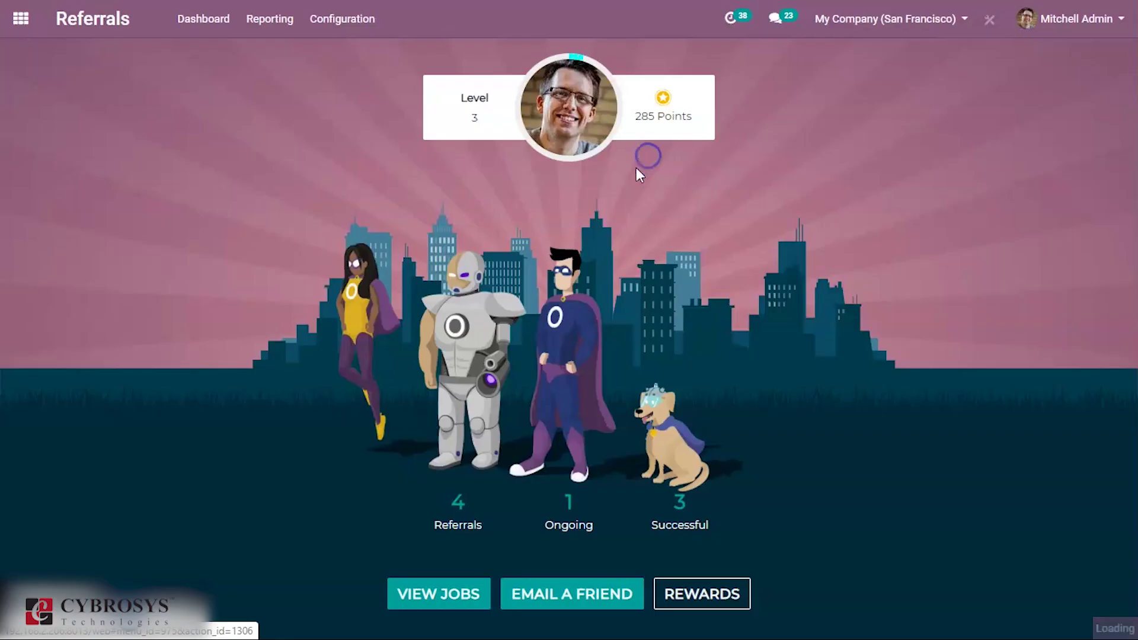
click(459, 521)
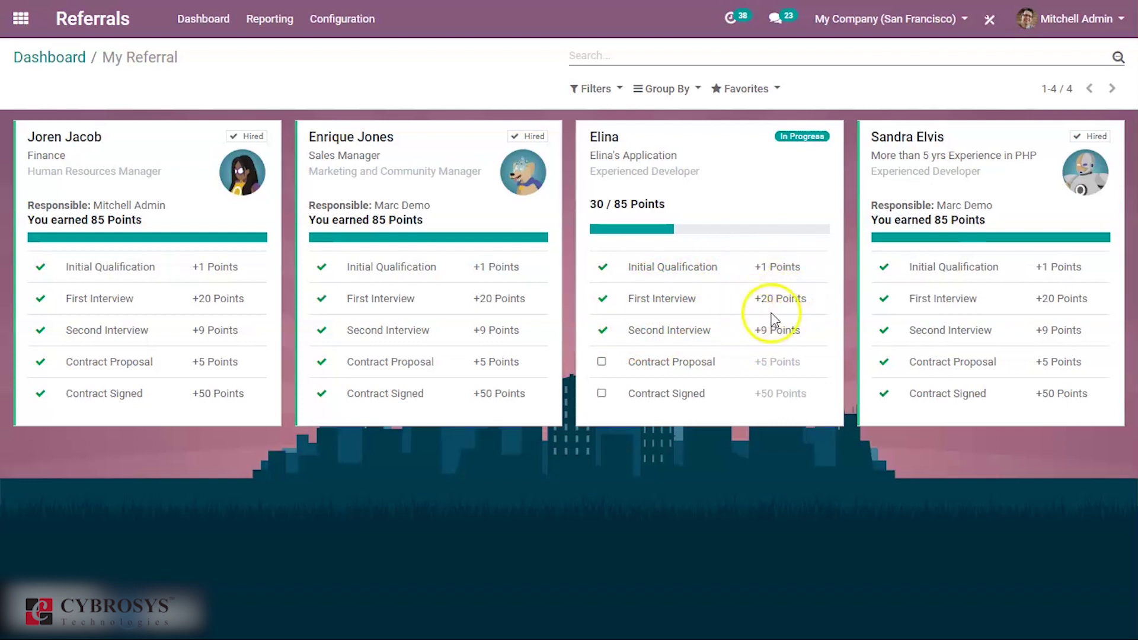
click(73, 58)
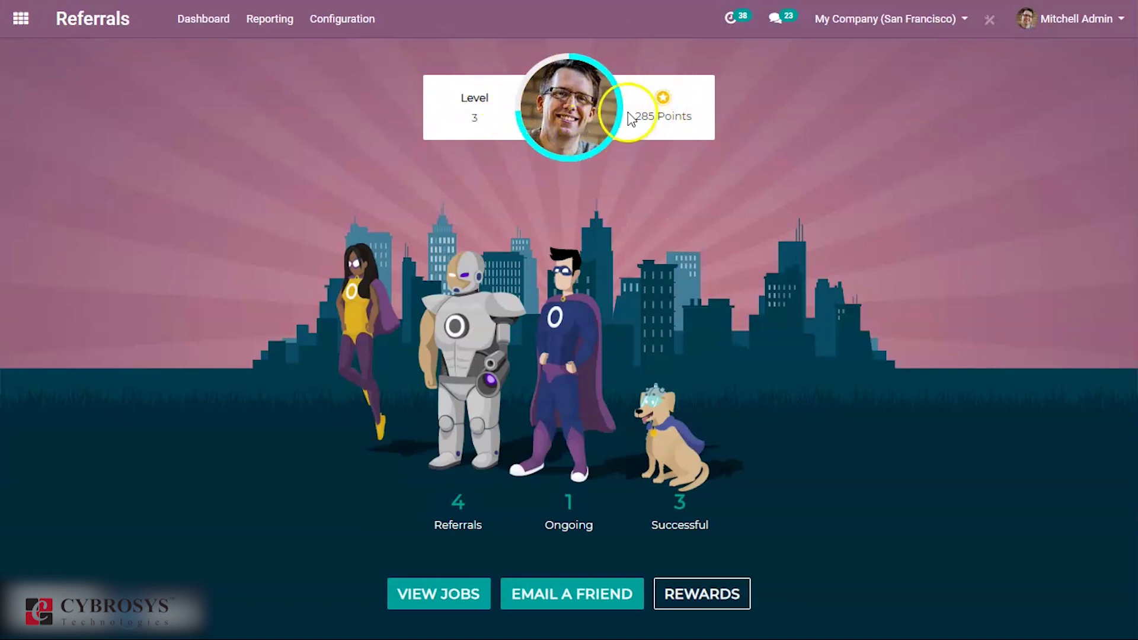
click(457, 498)
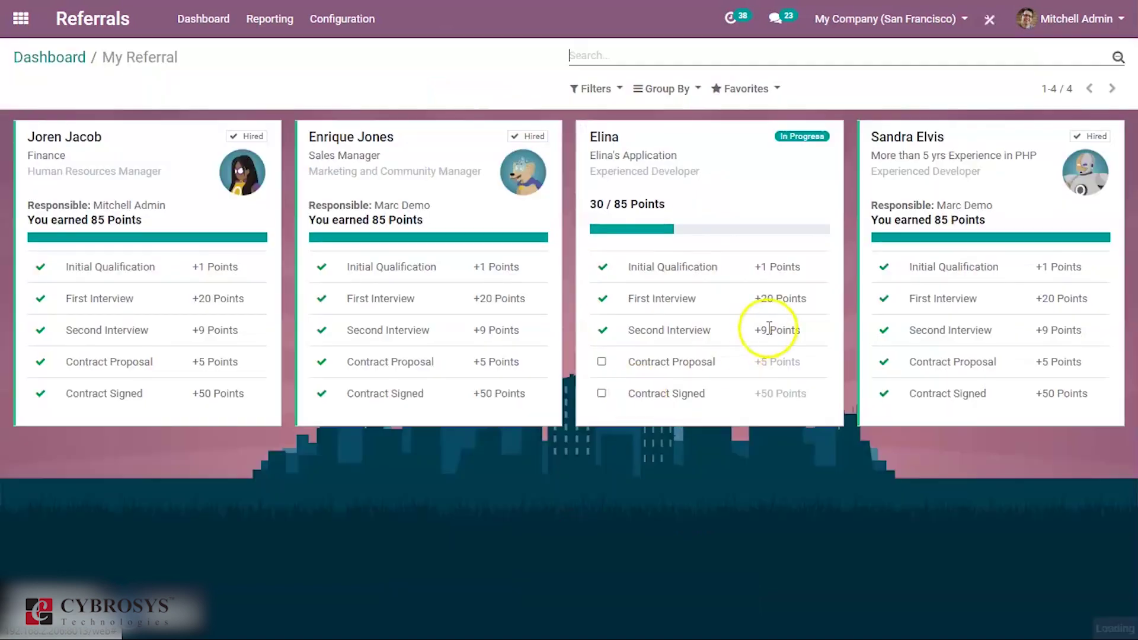
click(602, 362)
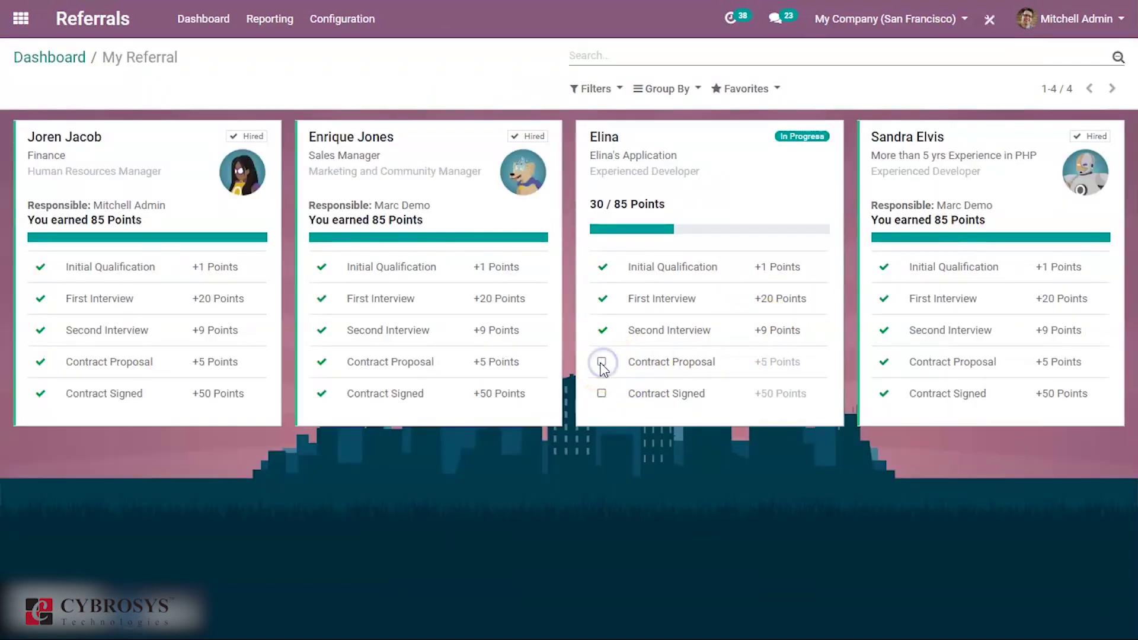
Step: Move the new Experienced Developer applicant to Contract Proposal and unfold the Contract Signed stage
click(20, 18)
text(re)
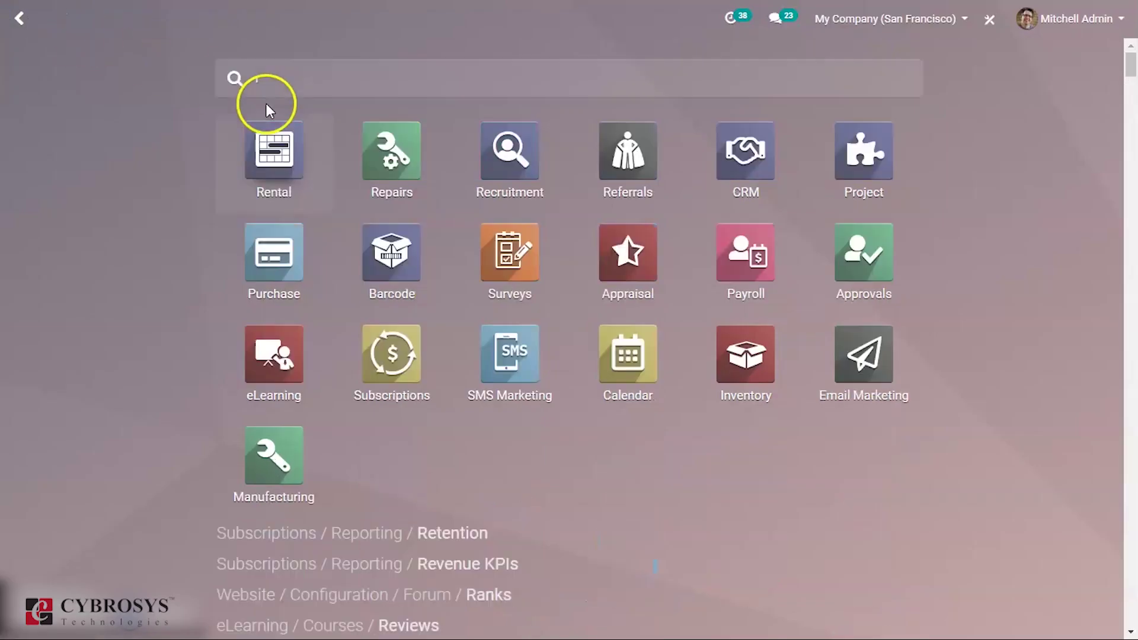
click(510, 145)
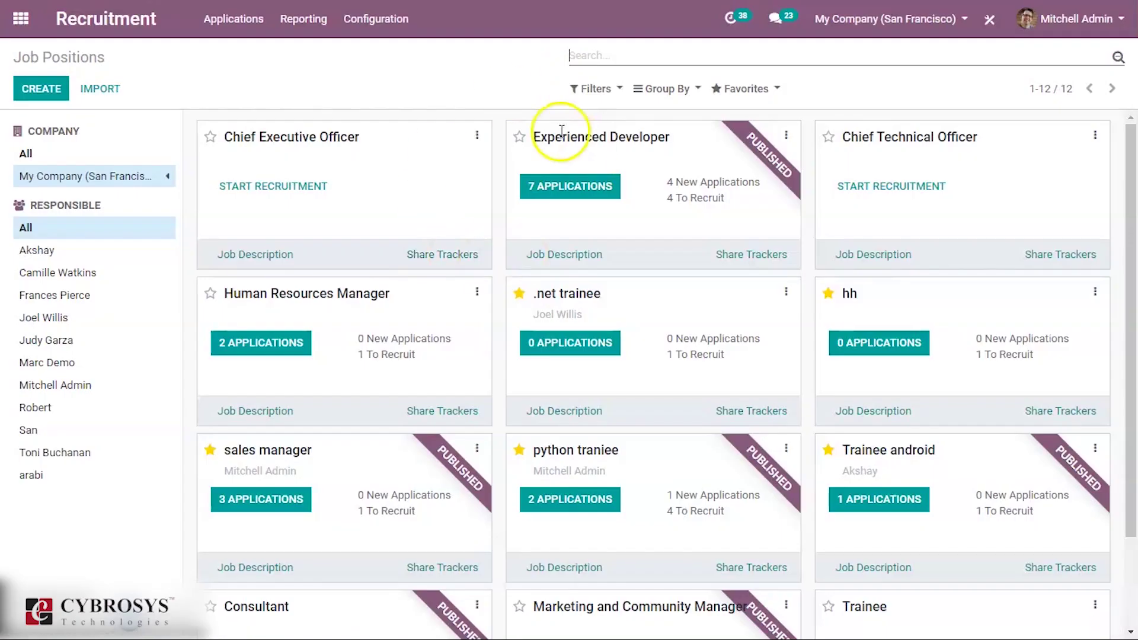
click(572, 189)
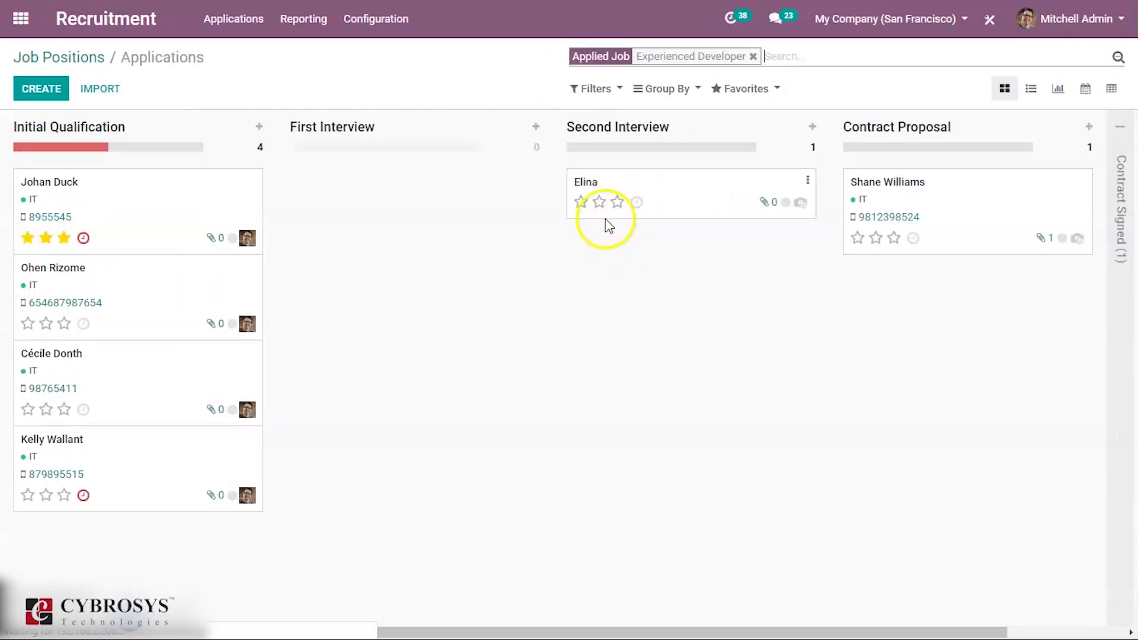
drag(680, 206, 859, 300)
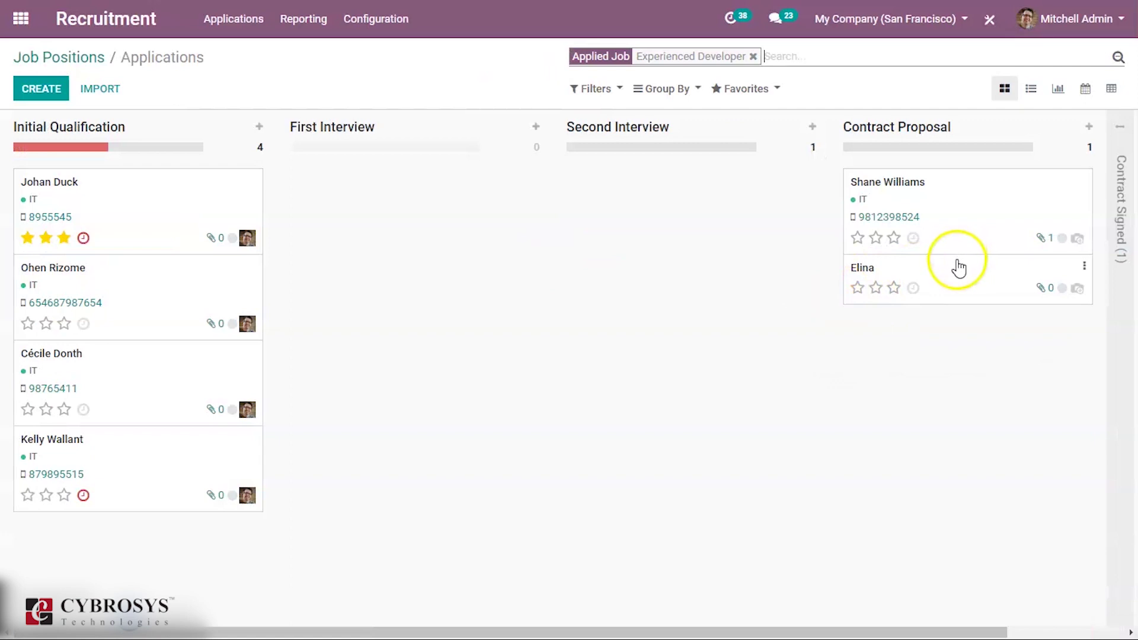
click(1121, 218)
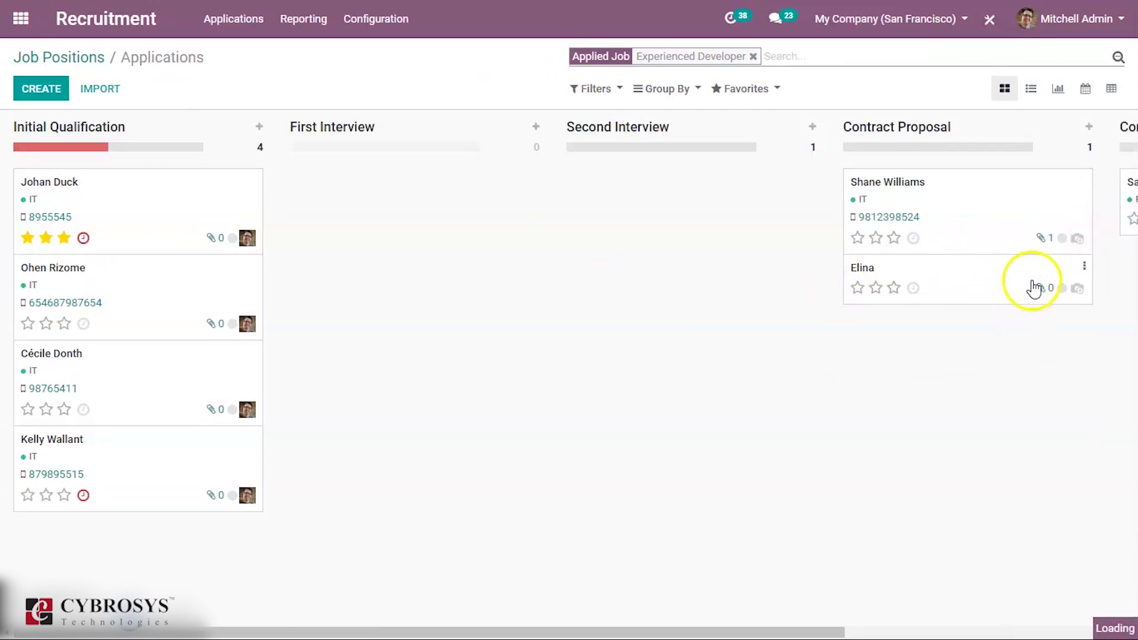
Step: Fold Initial Qualification, drop the applicant into Contract Signed and open her application
click(904, 272)
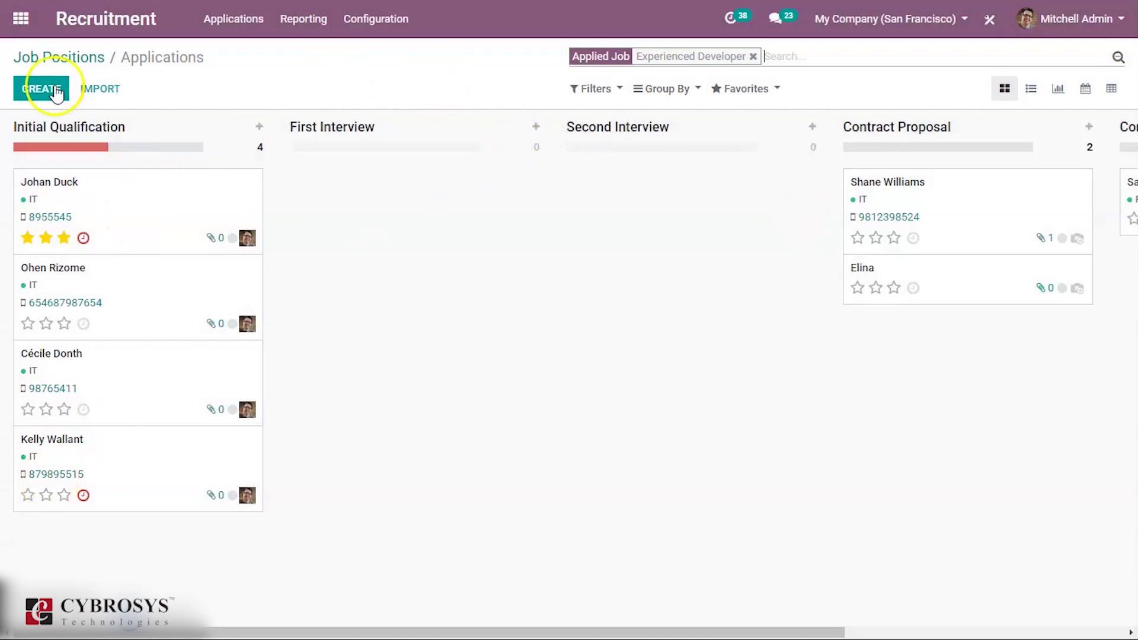
click(259, 127)
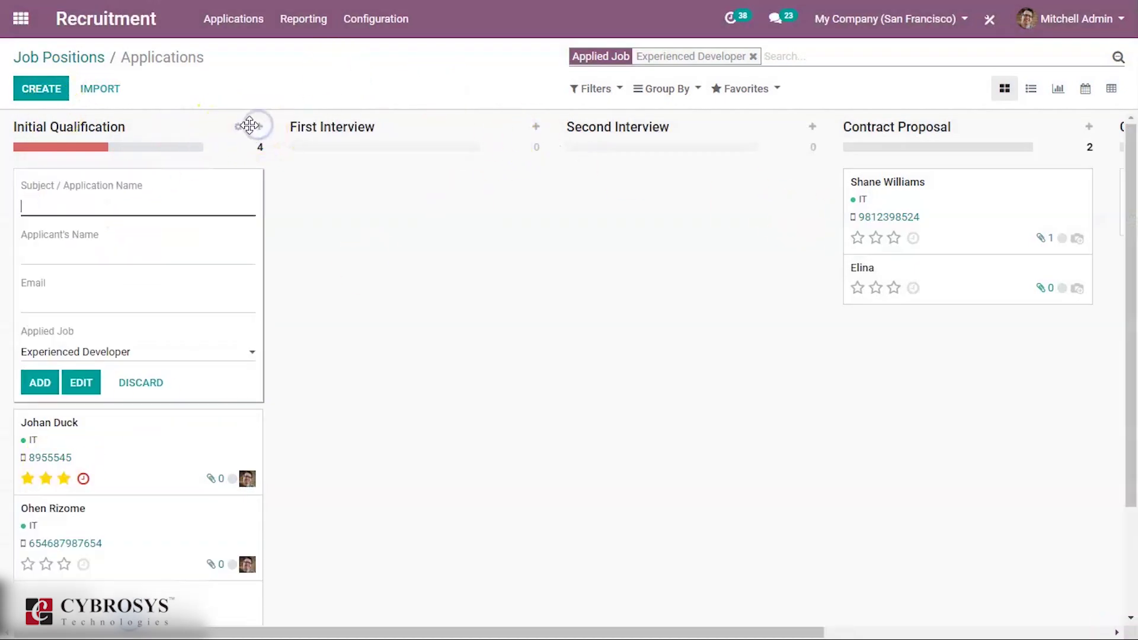
click(238, 127)
click(249, 148)
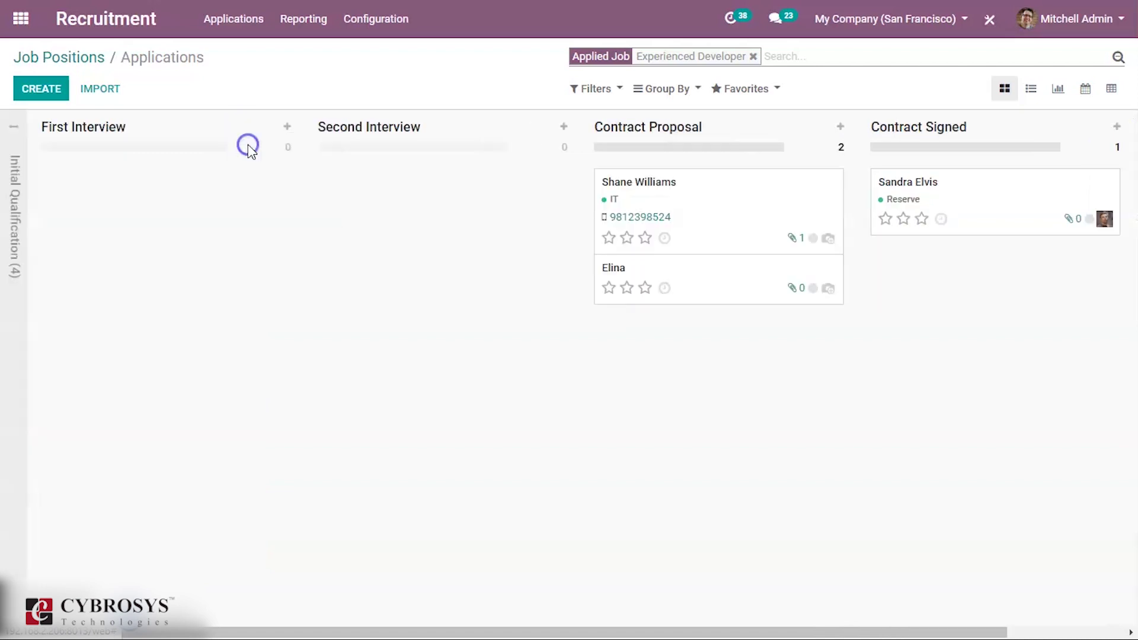
drag(739, 274, 1011, 287)
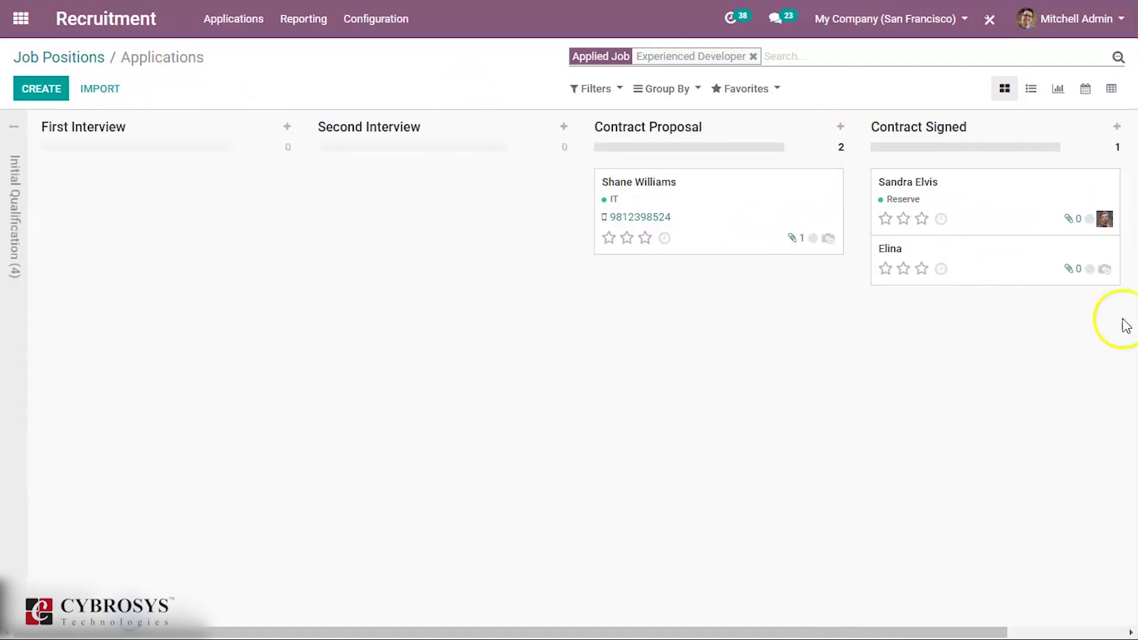
click(1024, 258)
click(119, 124)
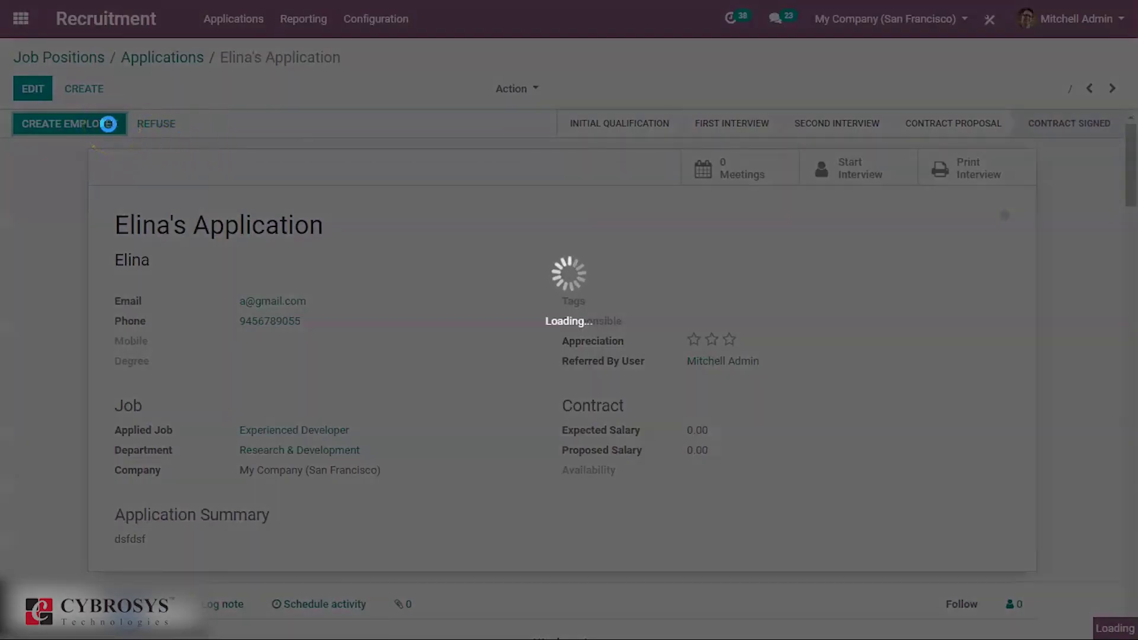
Step: Create an employee from the hired applicant, then return to the Job Positions overview
click(89, 129)
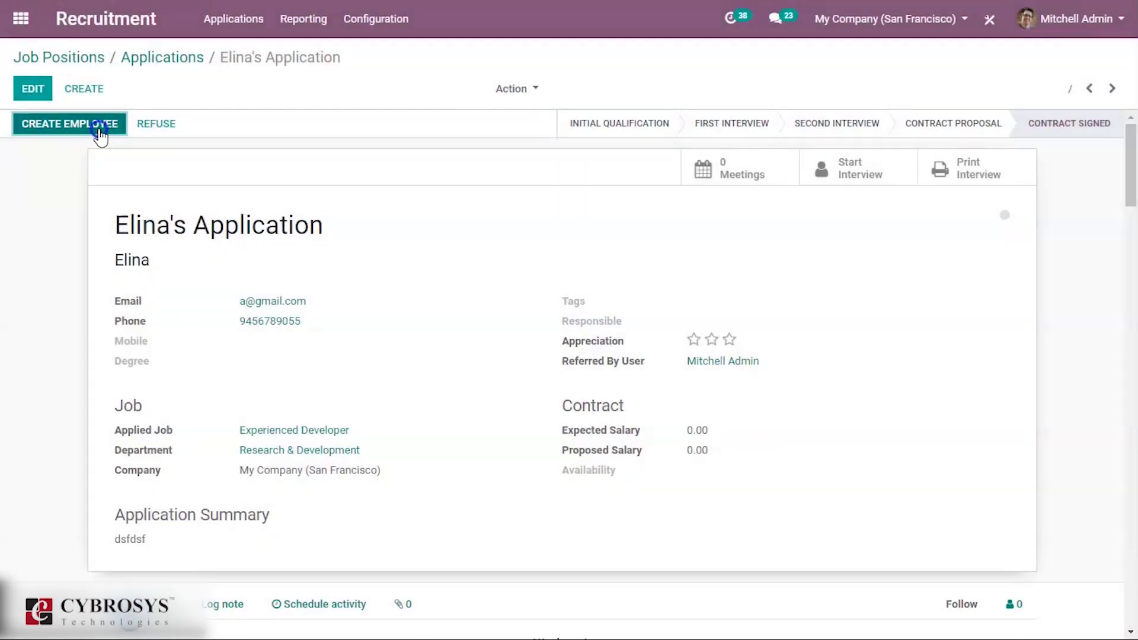
click(99, 127)
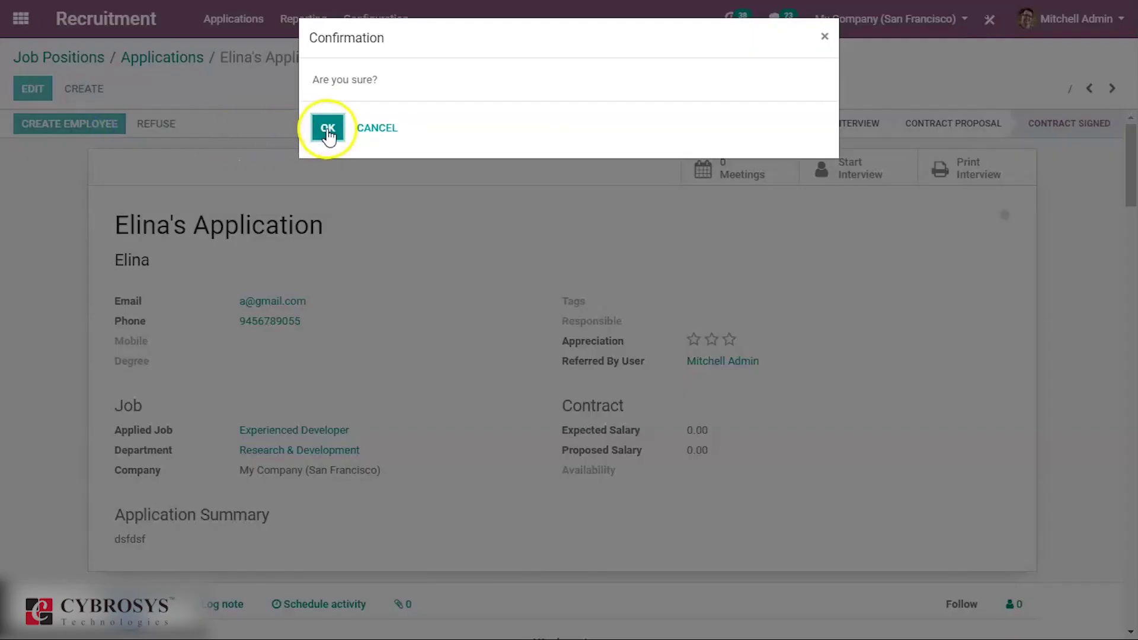
click(328, 128)
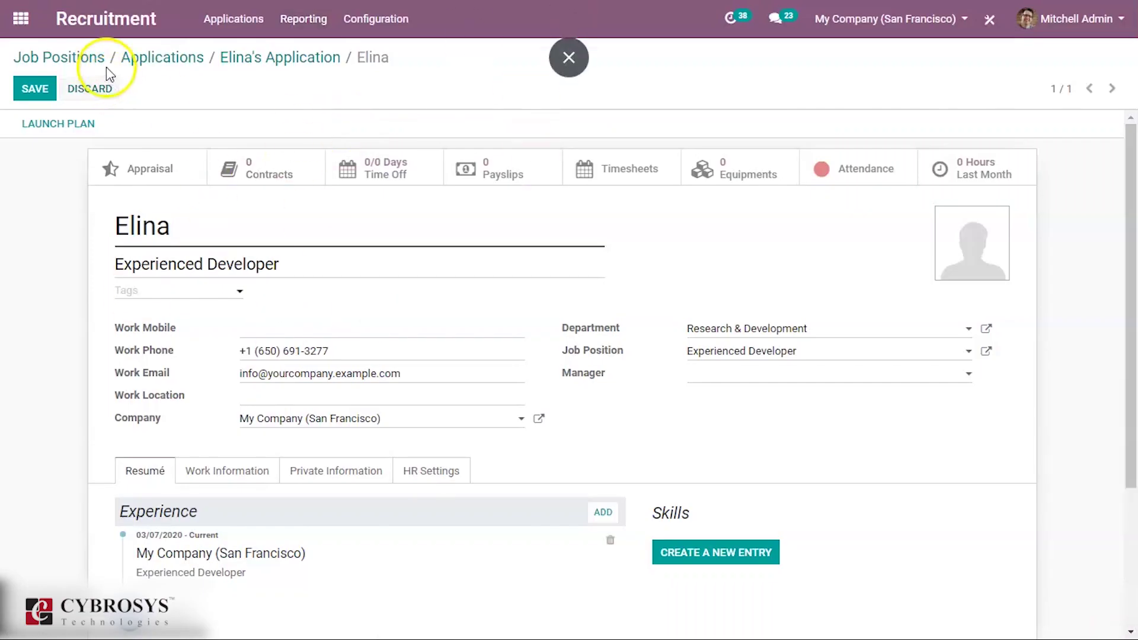
click(87, 61)
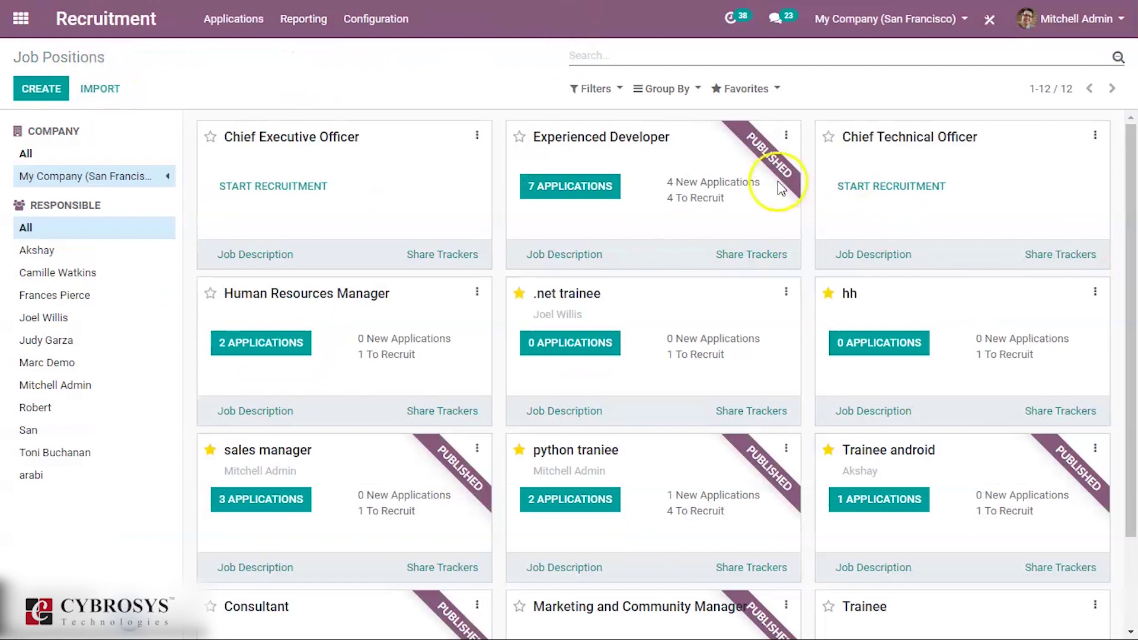
Step: Open the Referrals app from the home menu and give the hired friend the warrior avatar
click(21, 19)
text(ref)
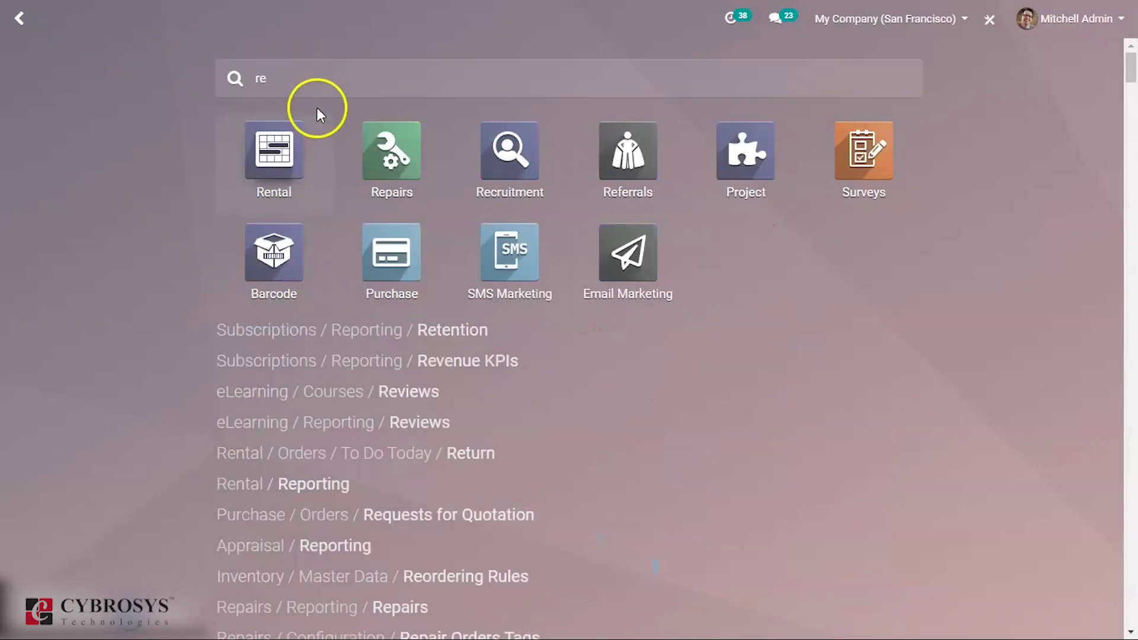
click(274, 153)
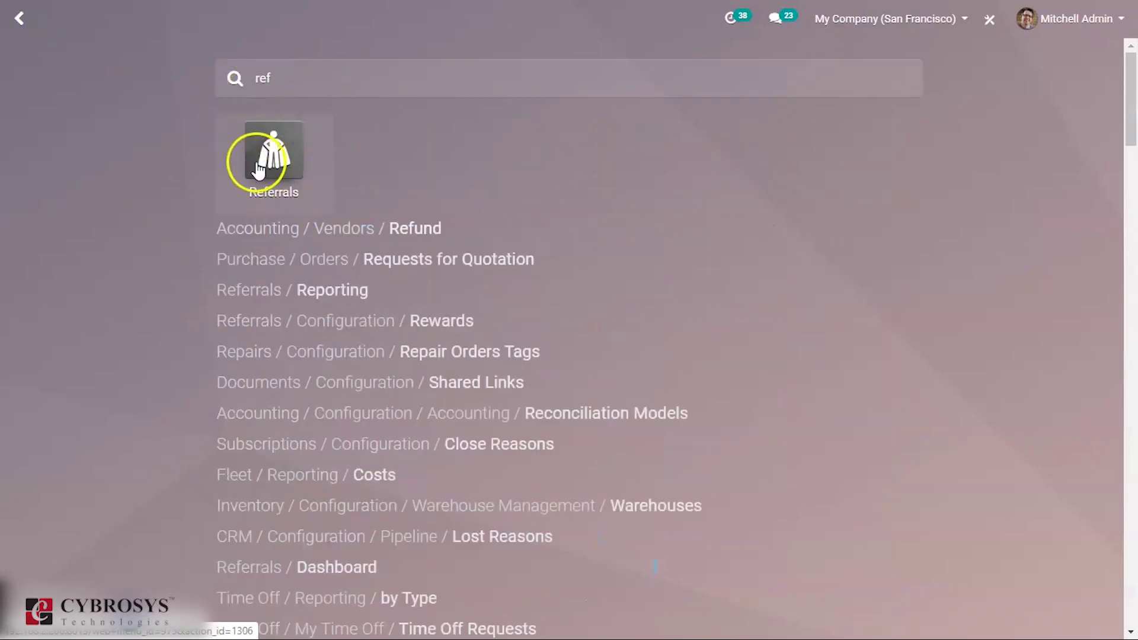
click(257, 167)
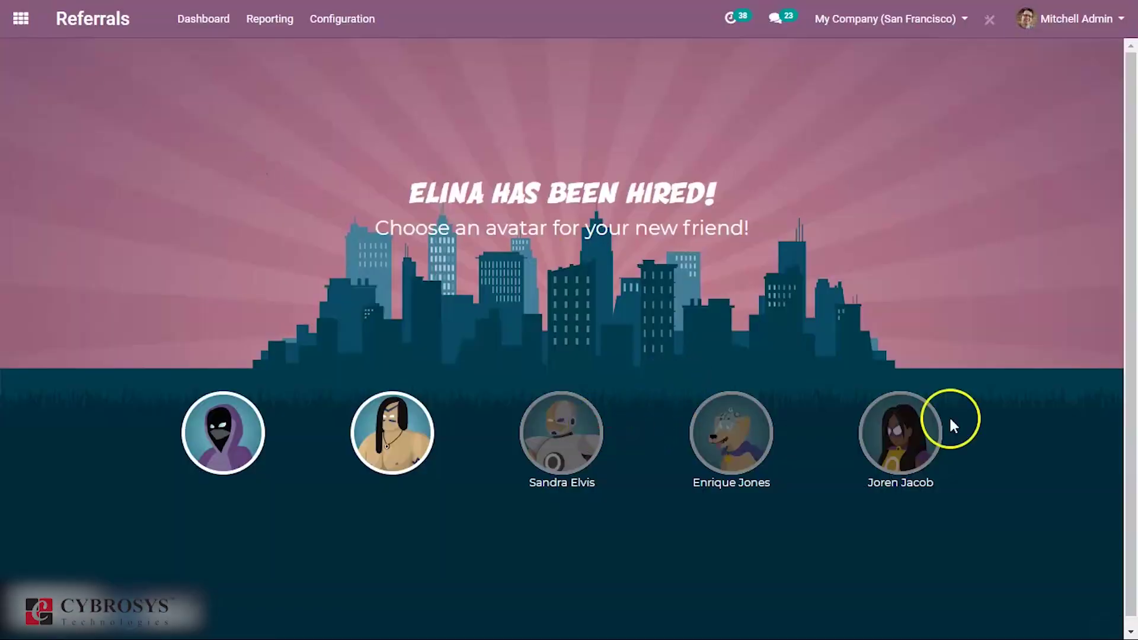
click(392, 421)
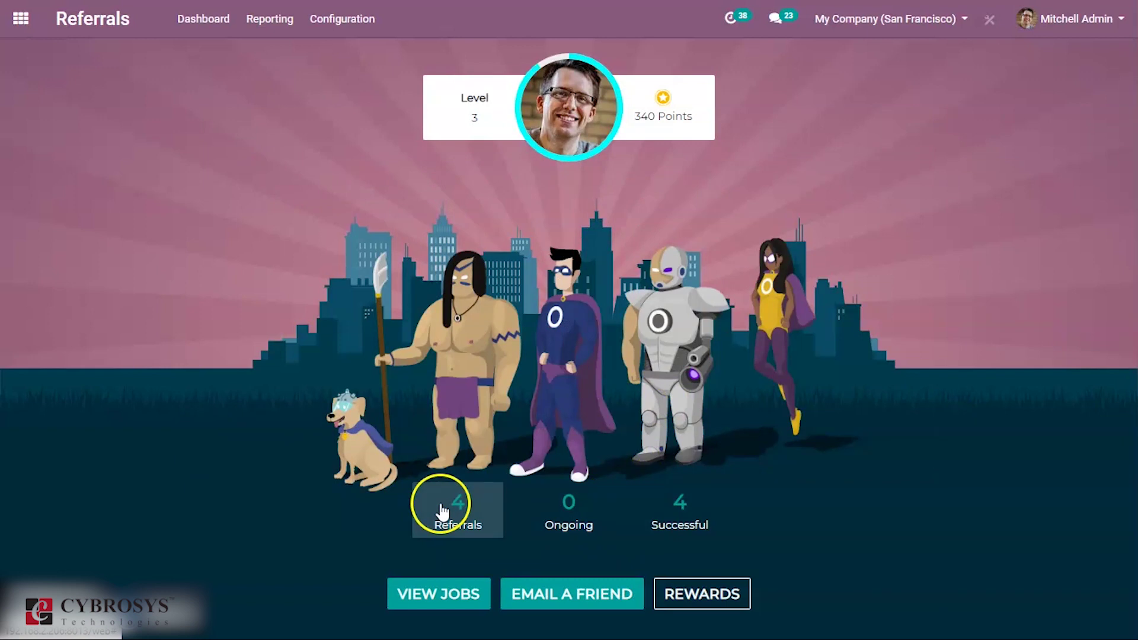
Step: Review the successfully hired referrals and the list of all four referrals
click(710, 508)
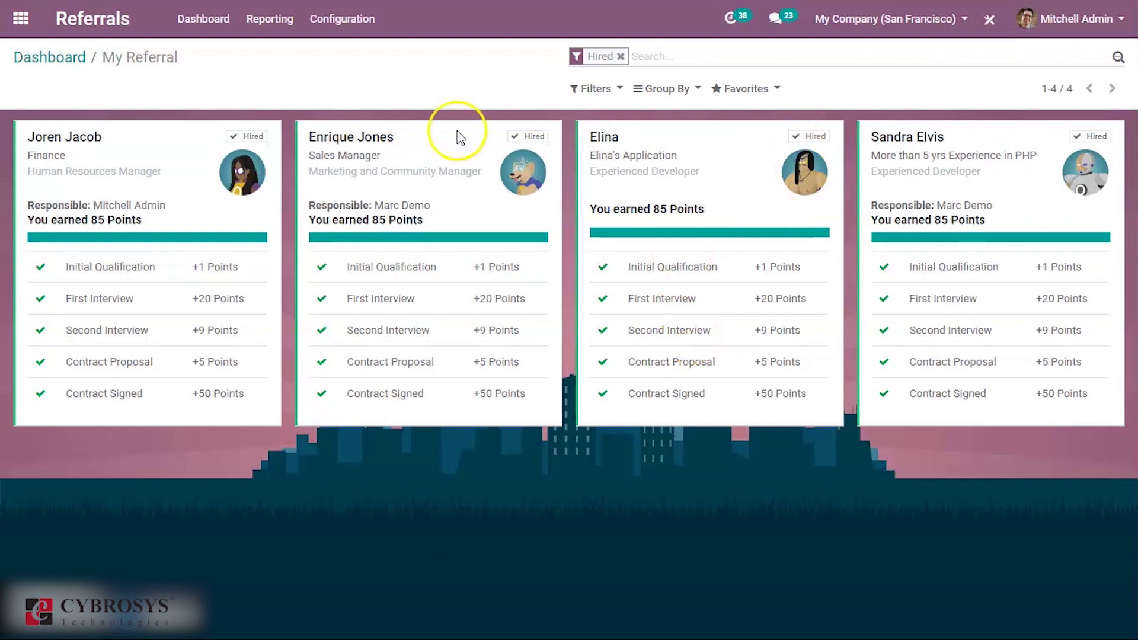
click(39, 56)
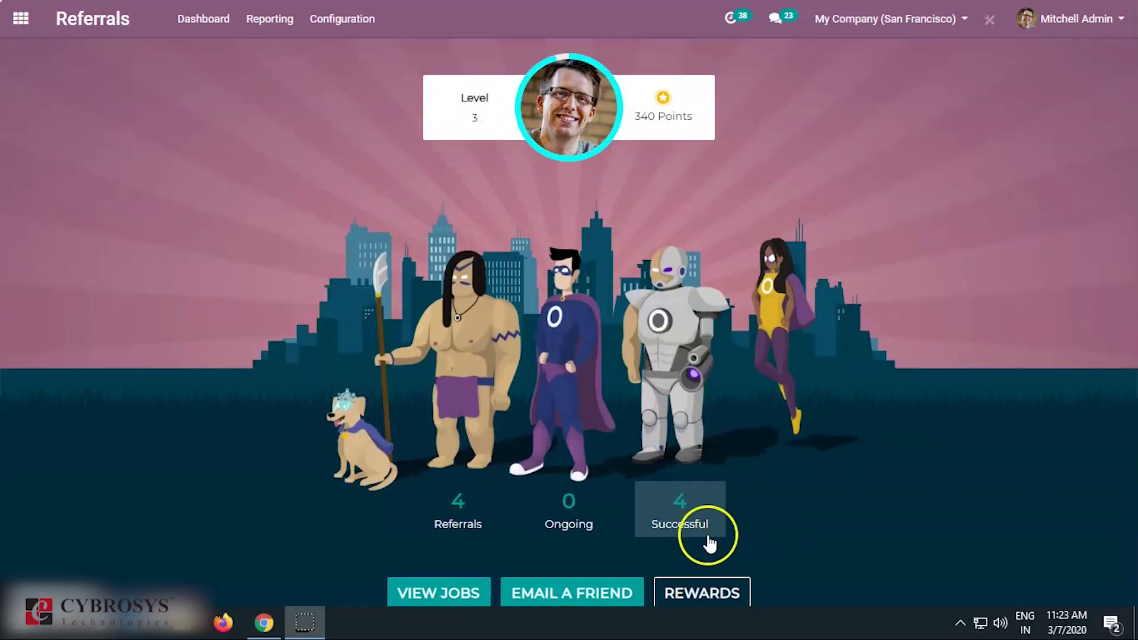
click(468, 509)
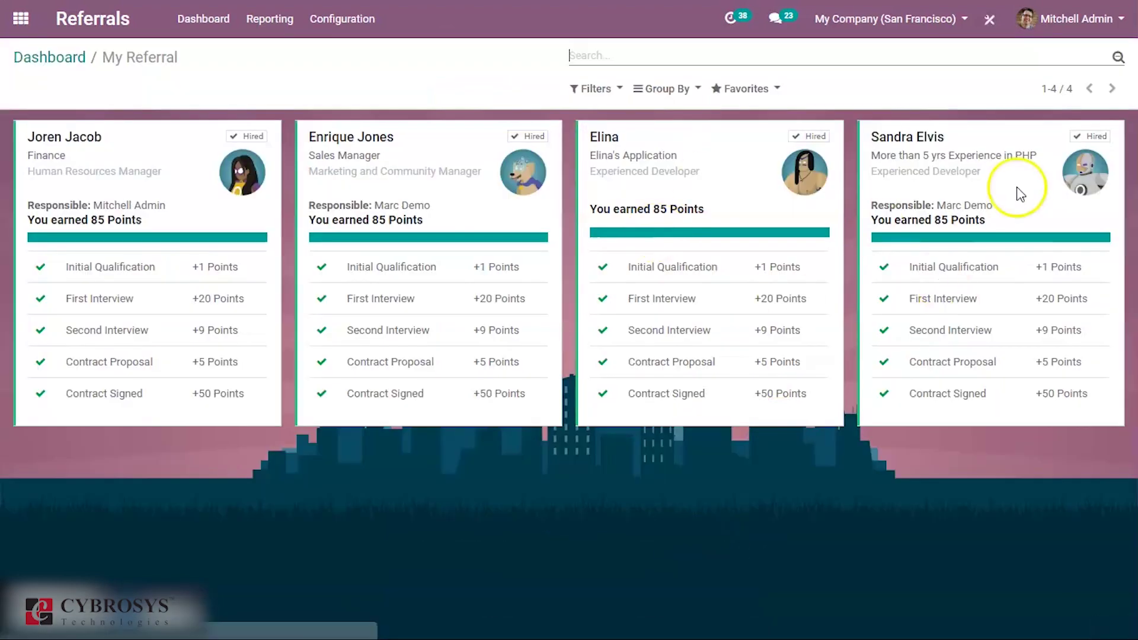
click(61, 53)
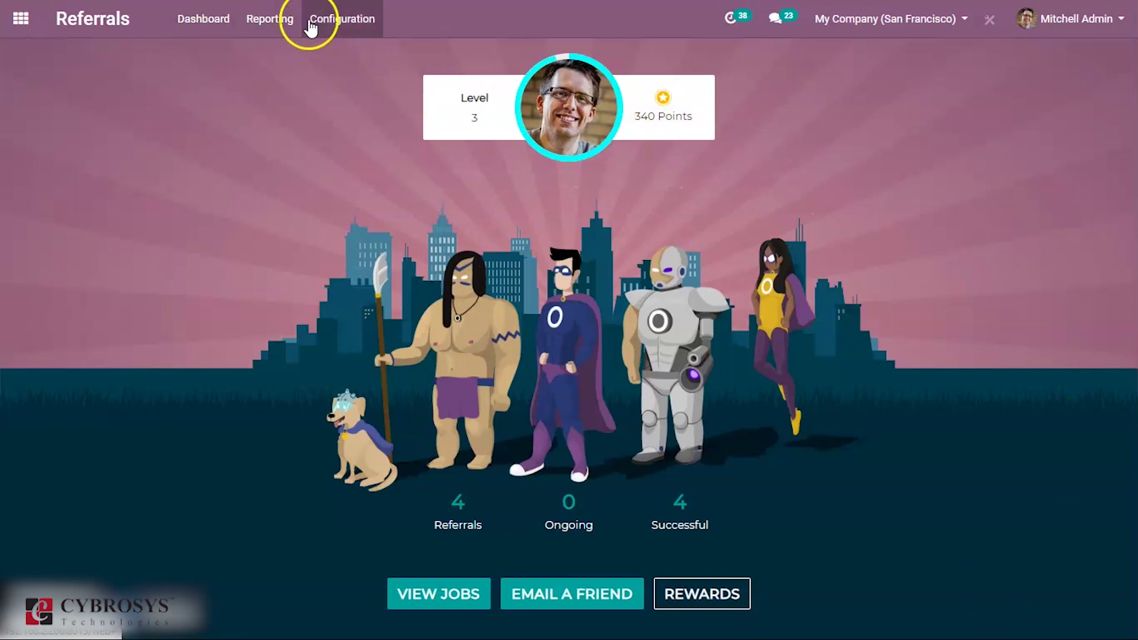
Step: Show the referral rewards list in kanban card view
click(338, 22)
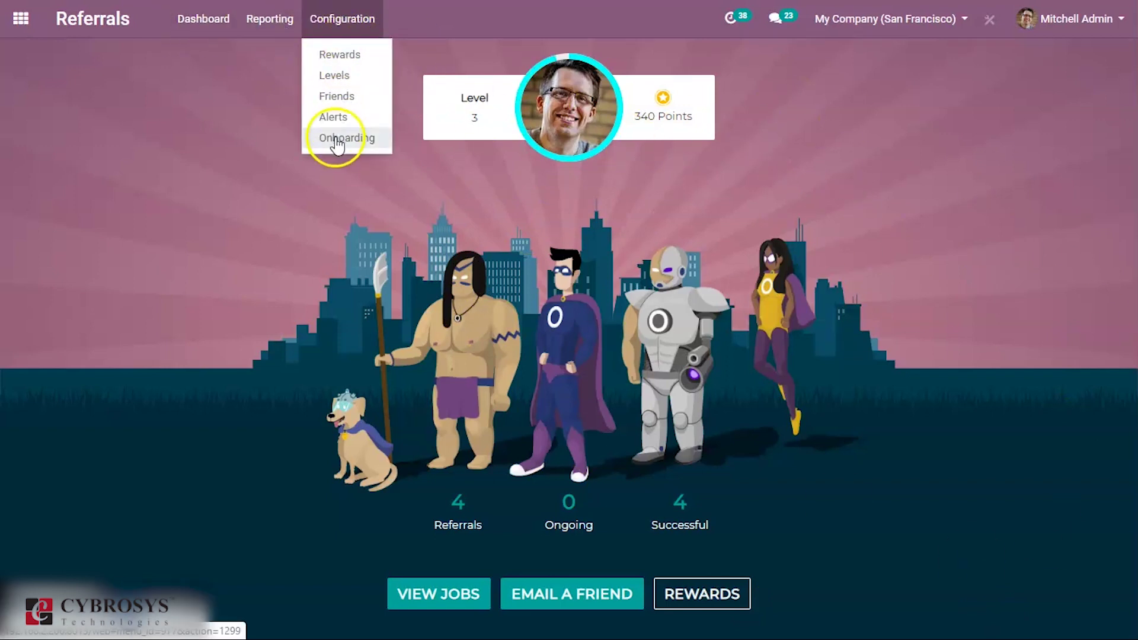
click(355, 51)
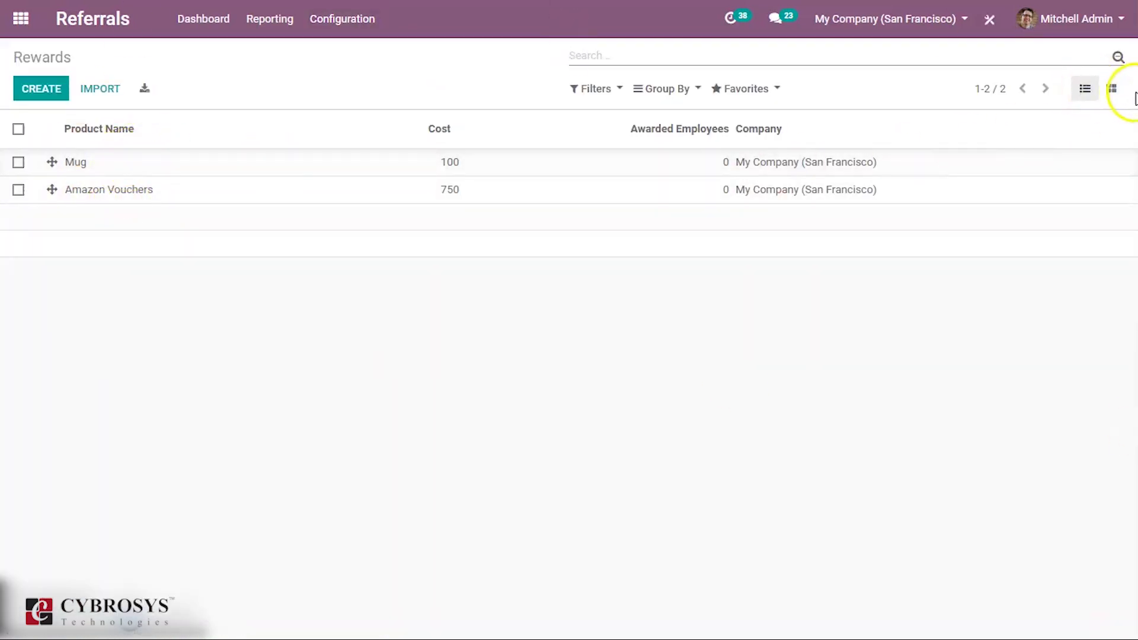
click(1113, 90)
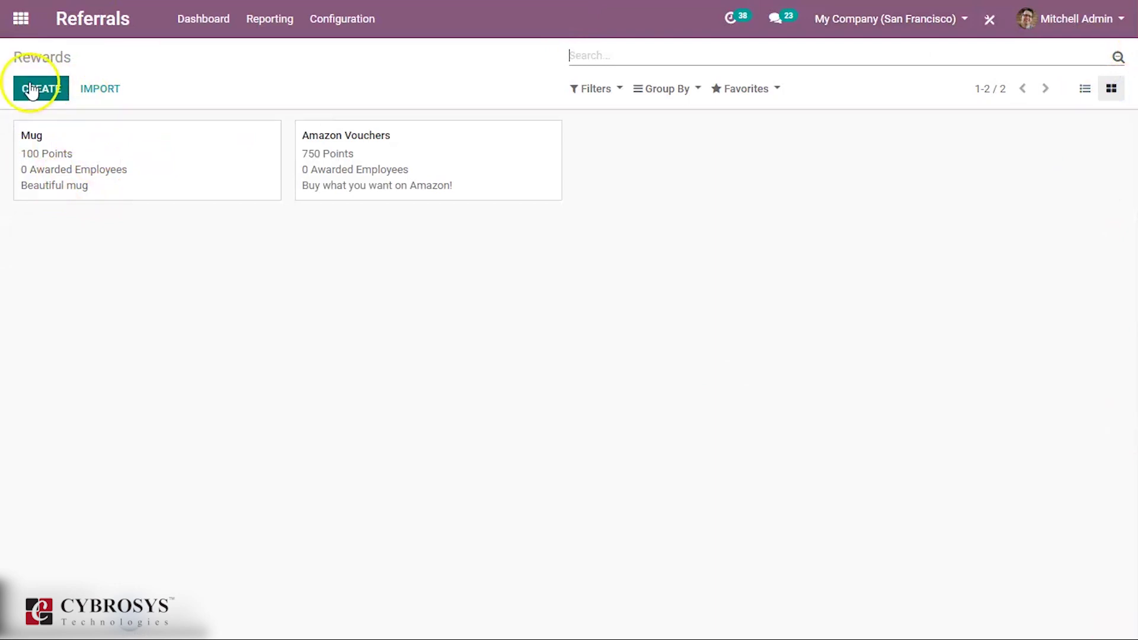
Step: Review the Mug reward's 100-point cost and the Amazon Vouchers reward details
click(117, 152)
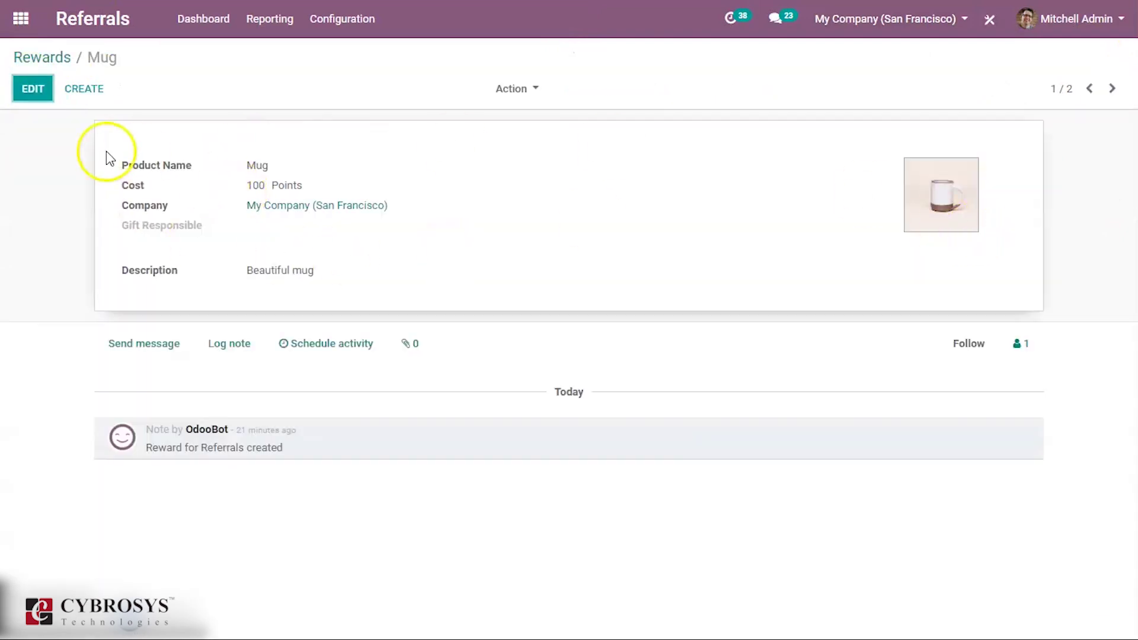
double_click(261, 183)
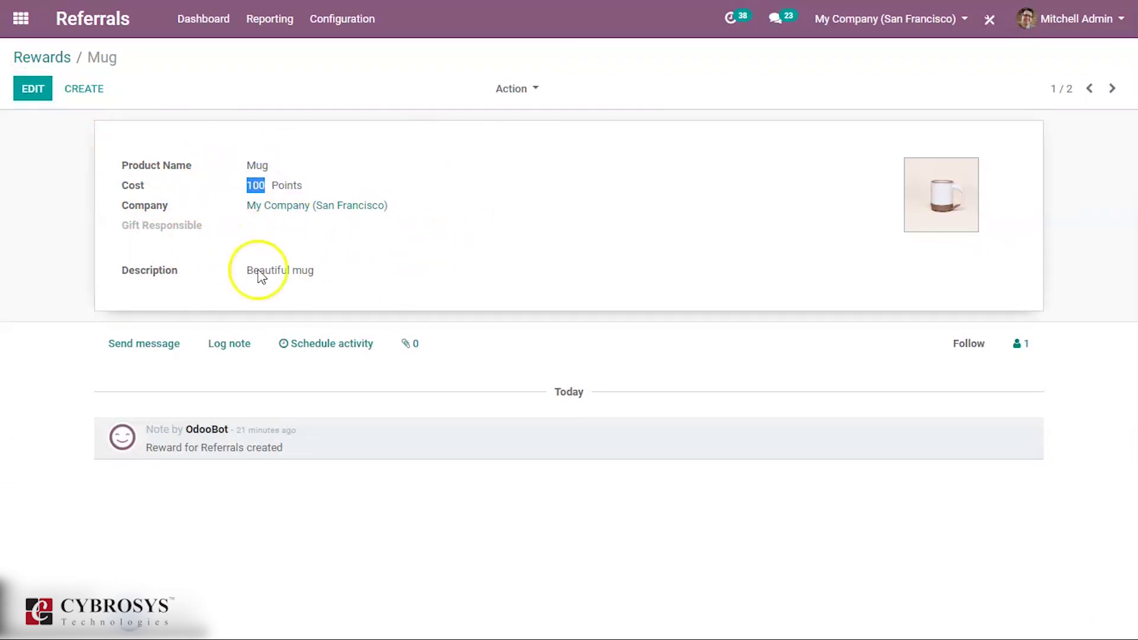
click(53, 57)
click(362, 152)
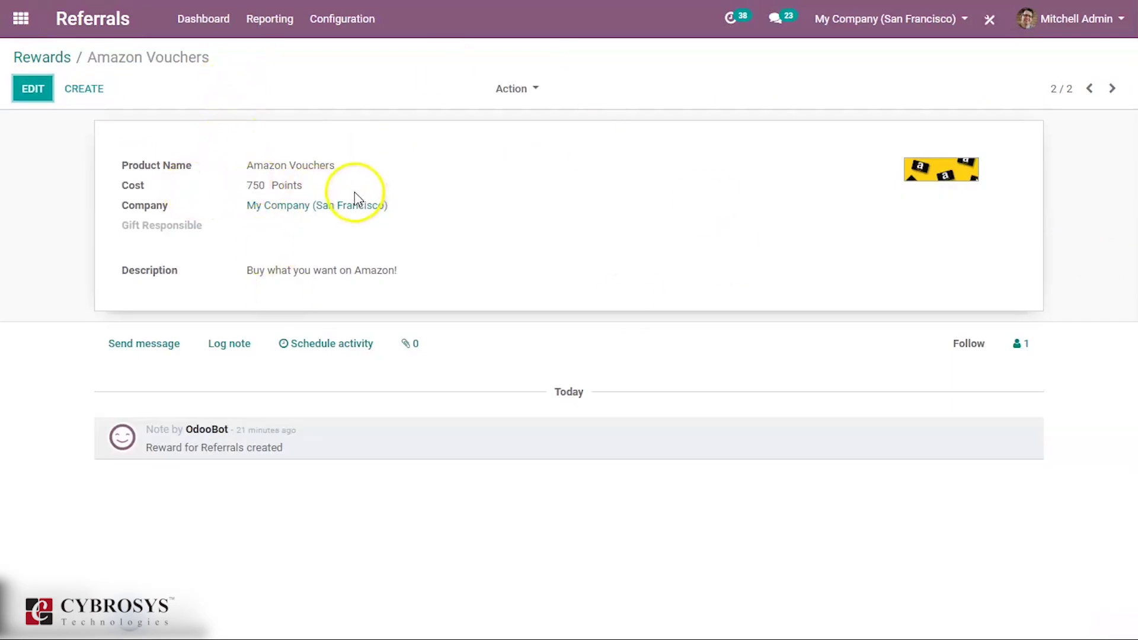
click(44, 59)
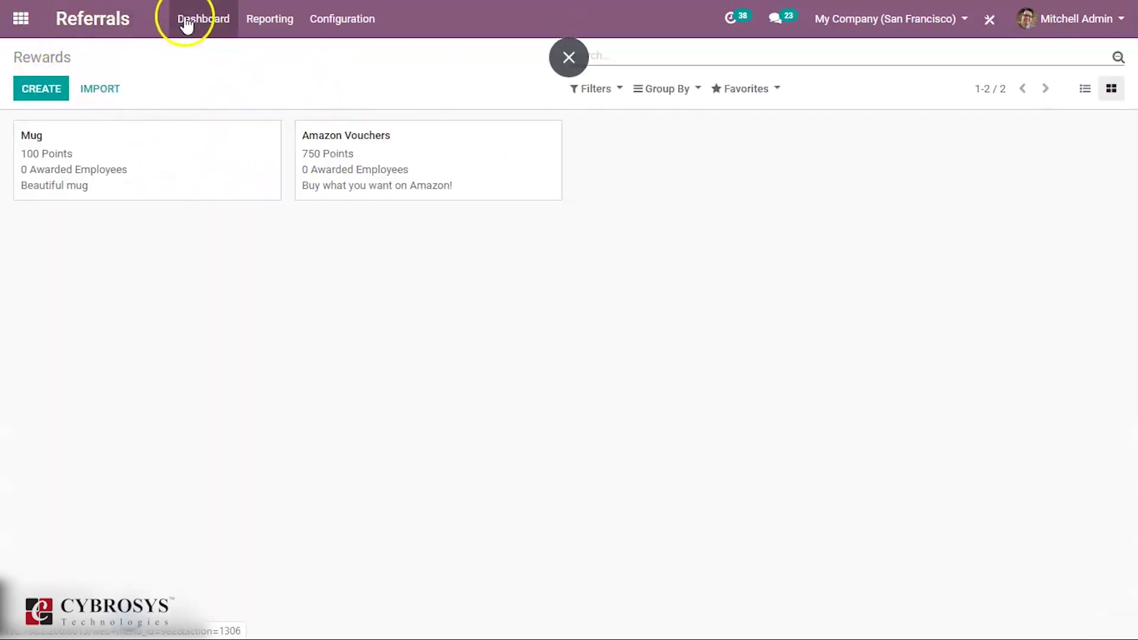
Step: Start a blank new reward and look at its Gift Responsible choices
click(367, 39)
click(31, 90)
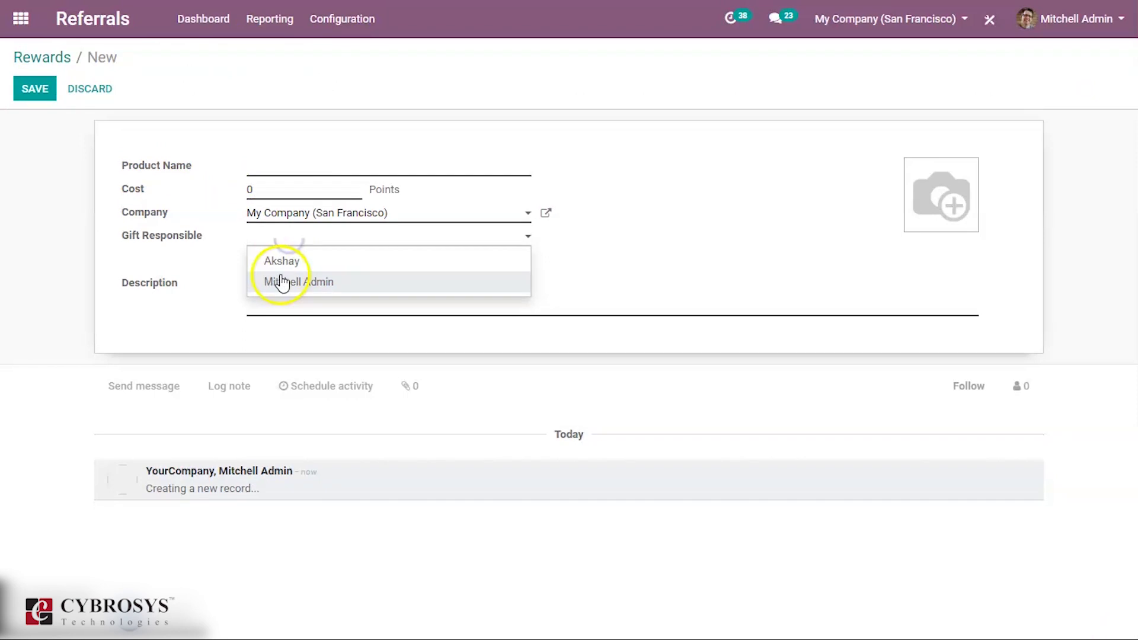
click(214, 267)
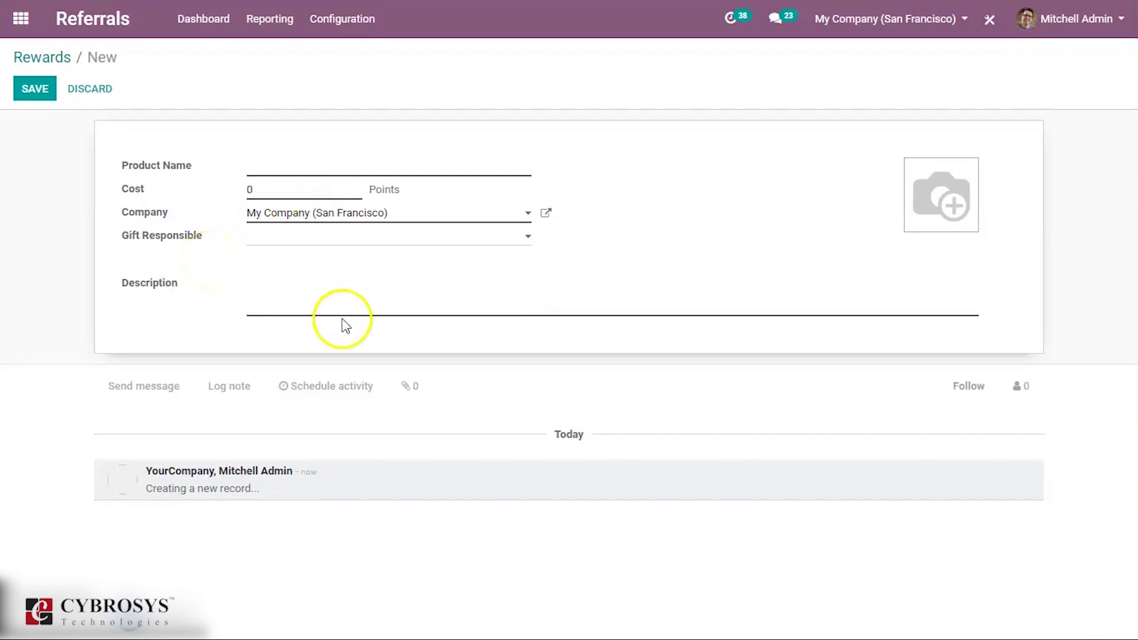
Step: Leave the draft reward and open the Levels list with thresholds 0, 50, 100, 350, 800
click(55, 57)
click(346, 21)
click(343, 96)
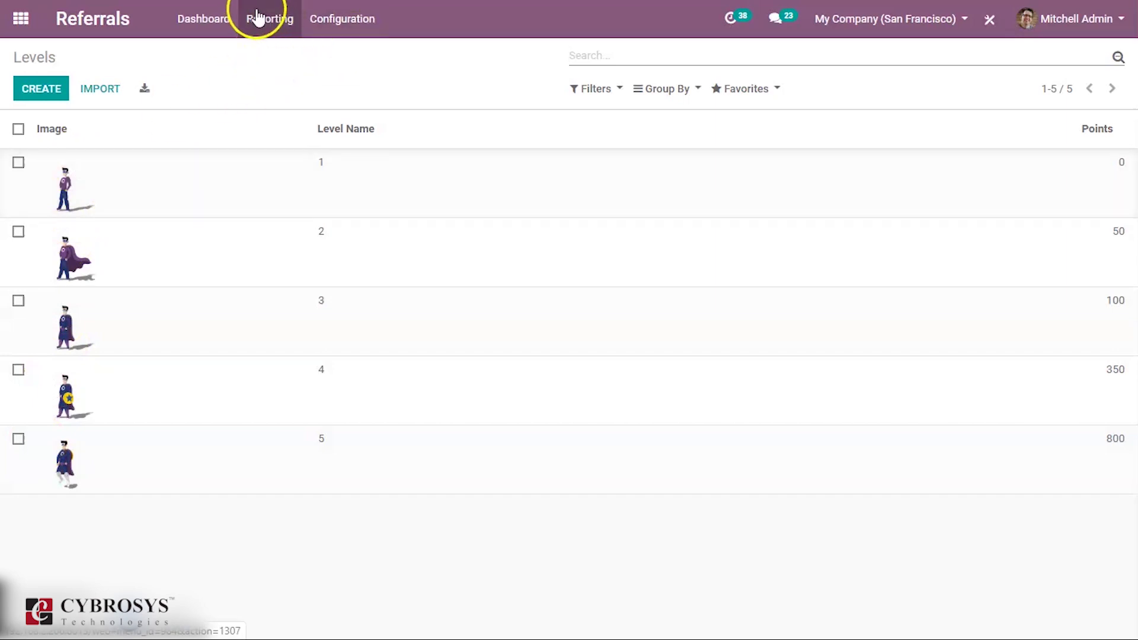
Step: Browse the Friends heroes list, then open the empty Alerts list
click(333, 27)
click(336, 97)
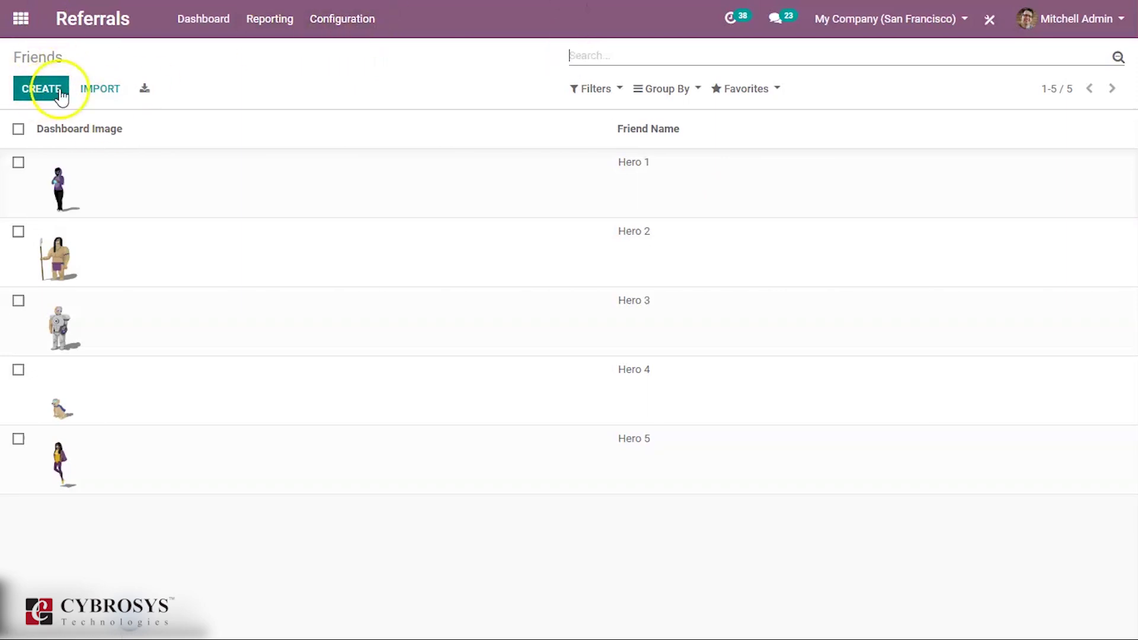
click(323, 19)
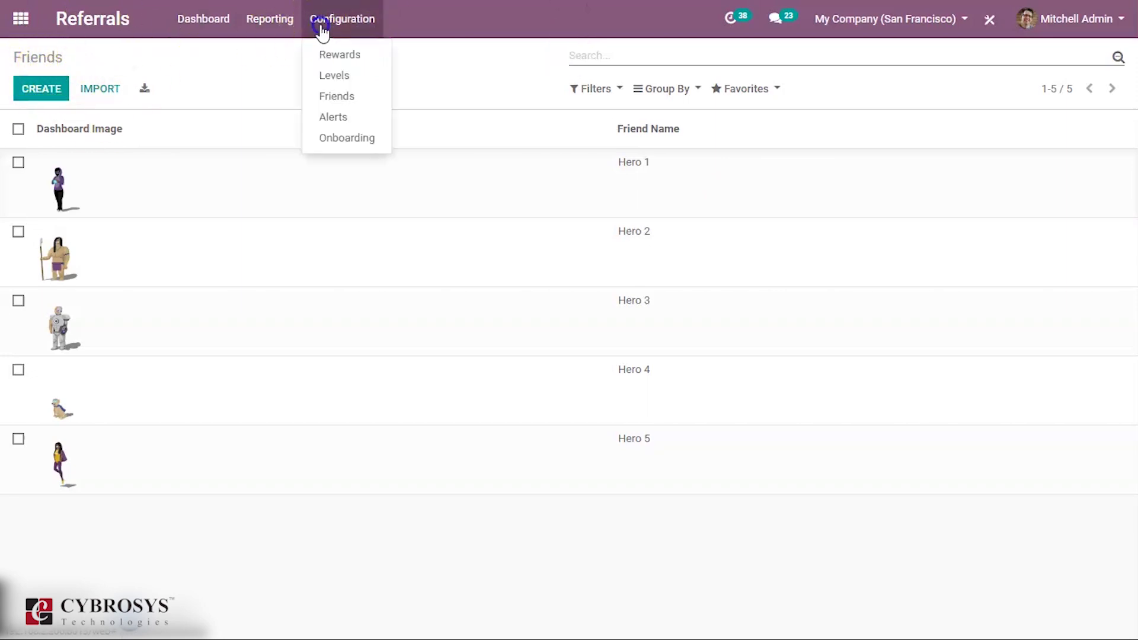
click(333, 120)
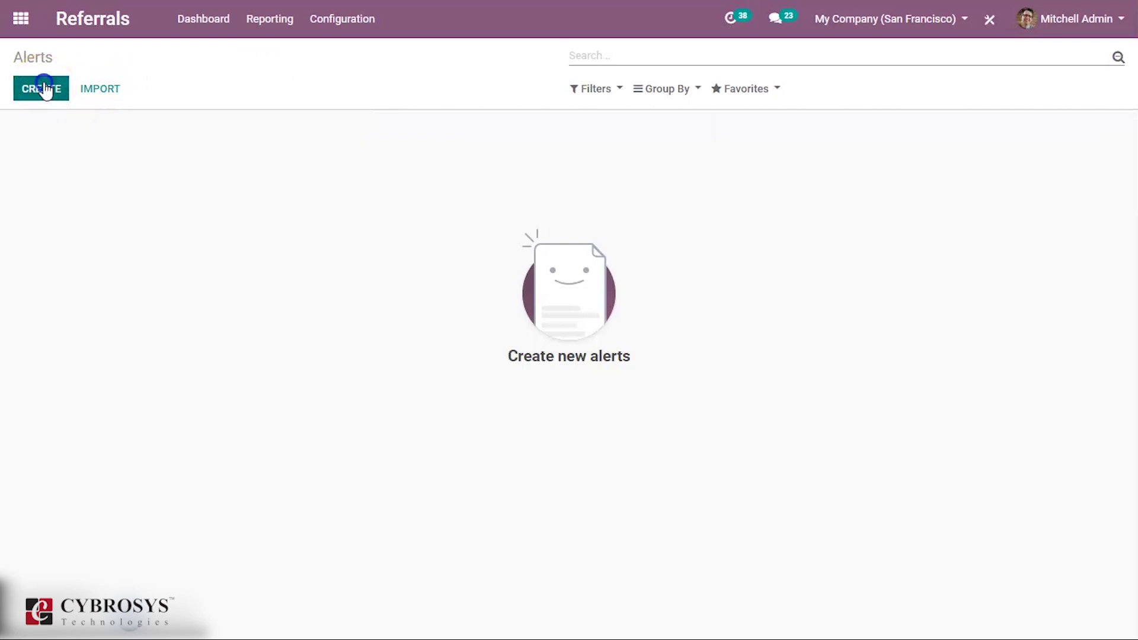
Step: Create a new alert with start date 03/07/2020 and end date 03/26/2020
click(43, 87)
click(271, 166)
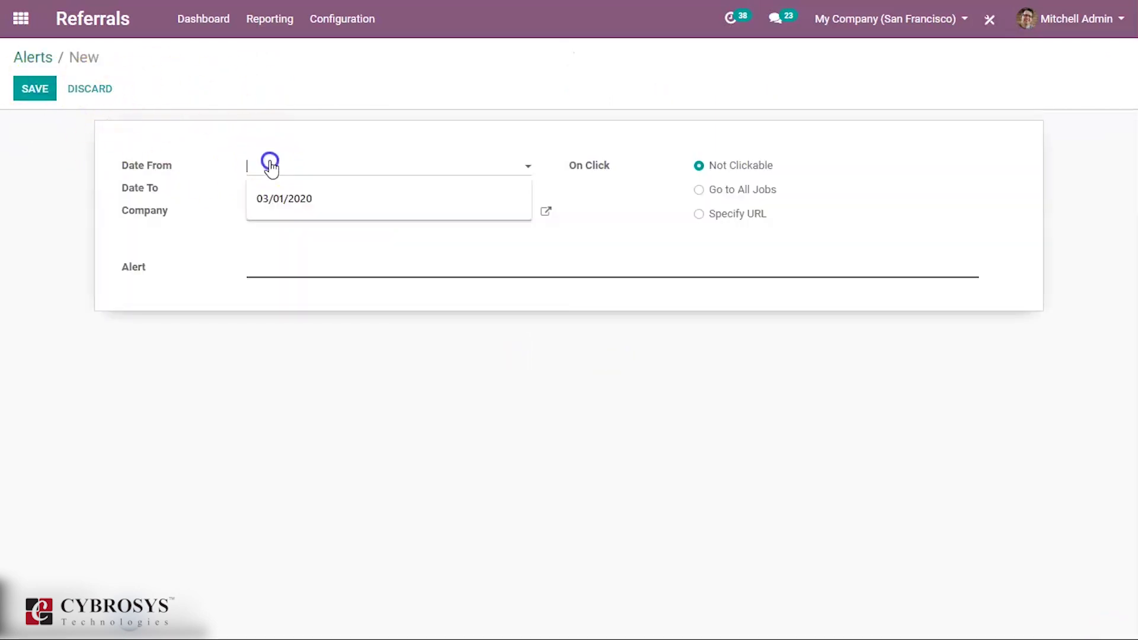
click(280, 124)
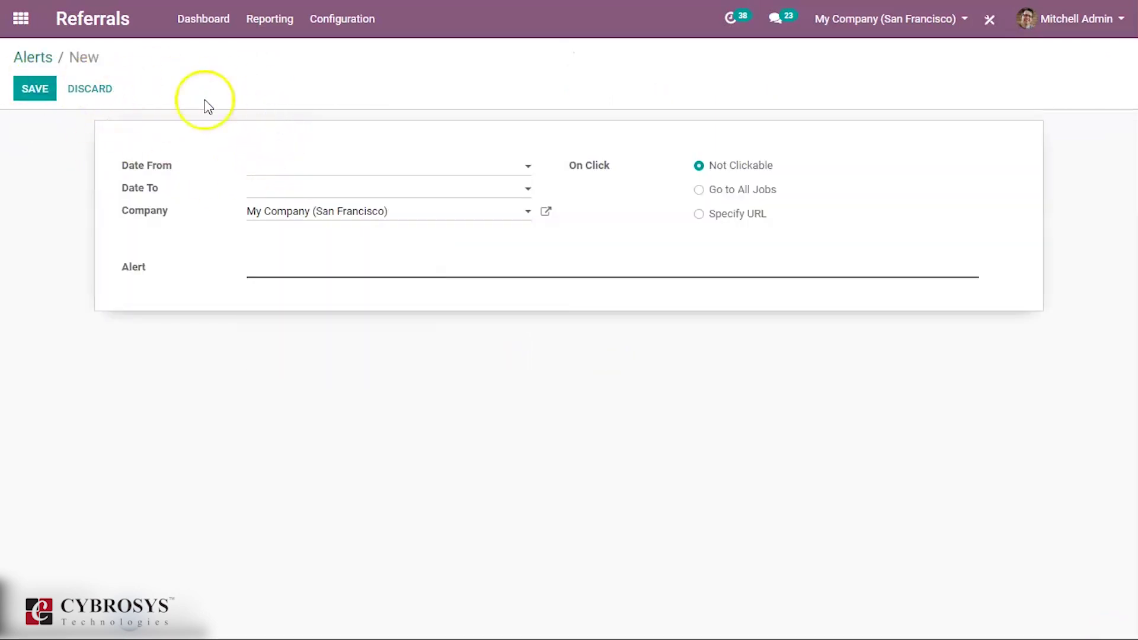
click(269, 166)
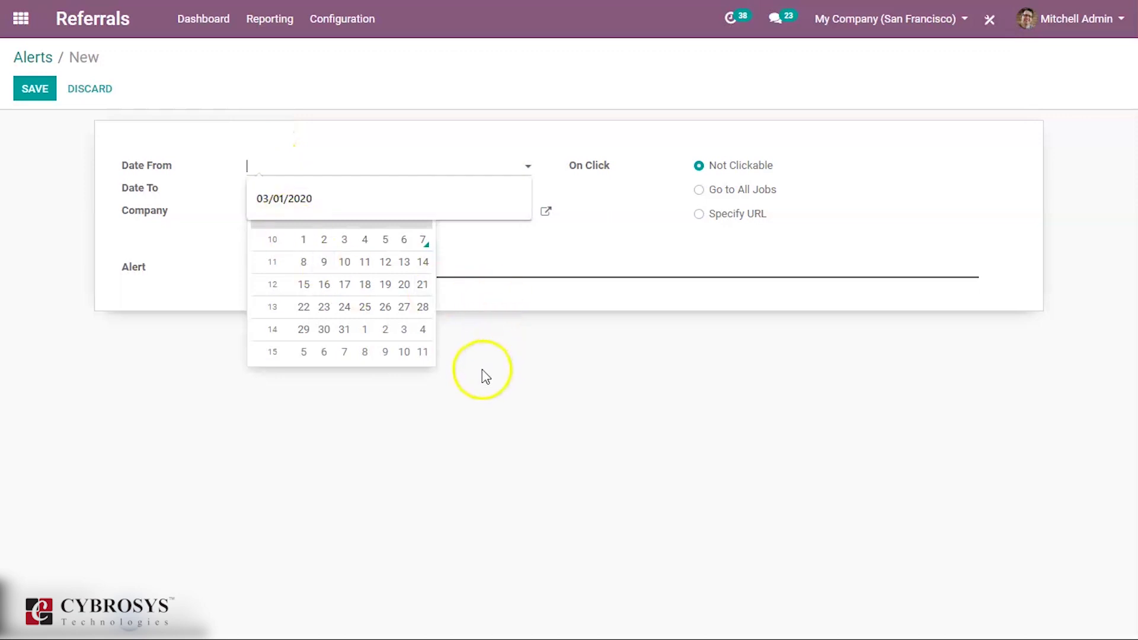
click(385, 307)
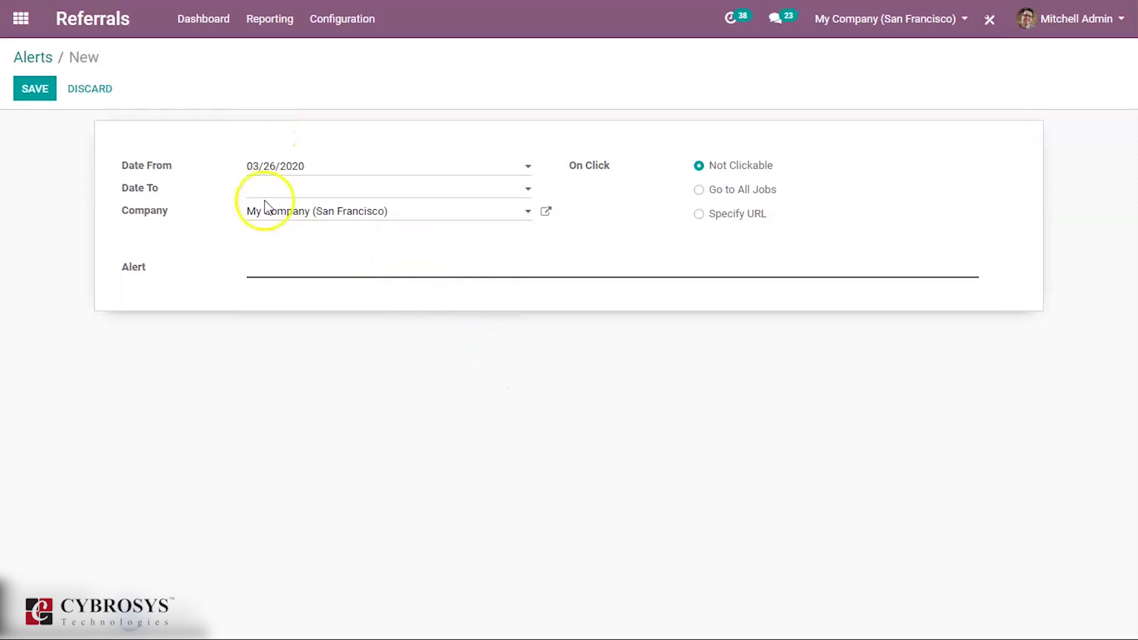
click(281, 187)
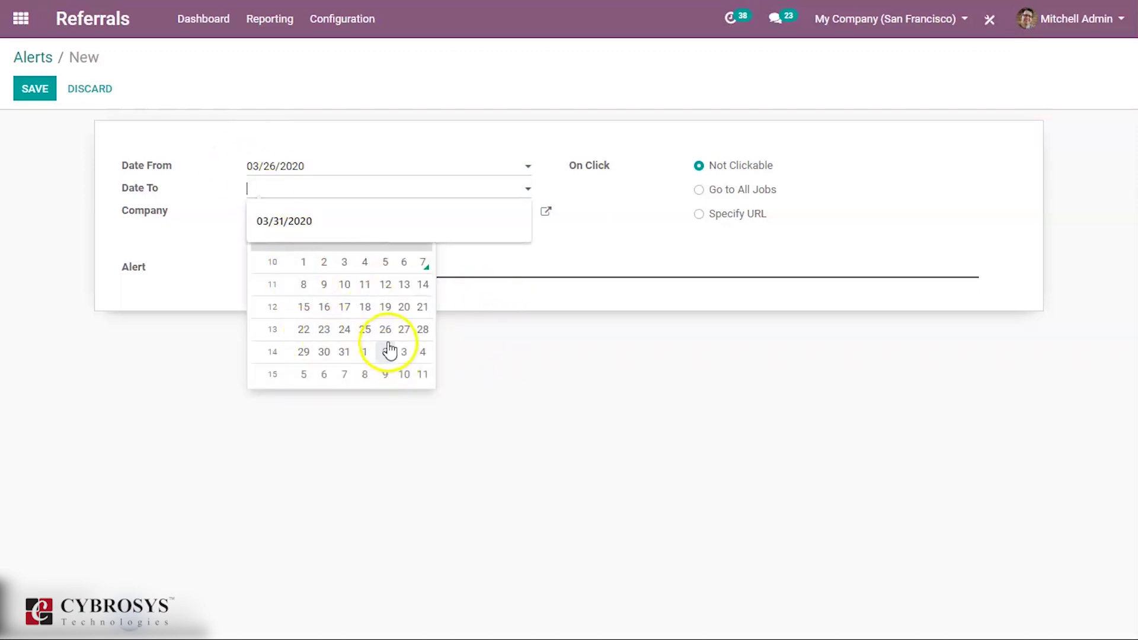
click(297, 168)
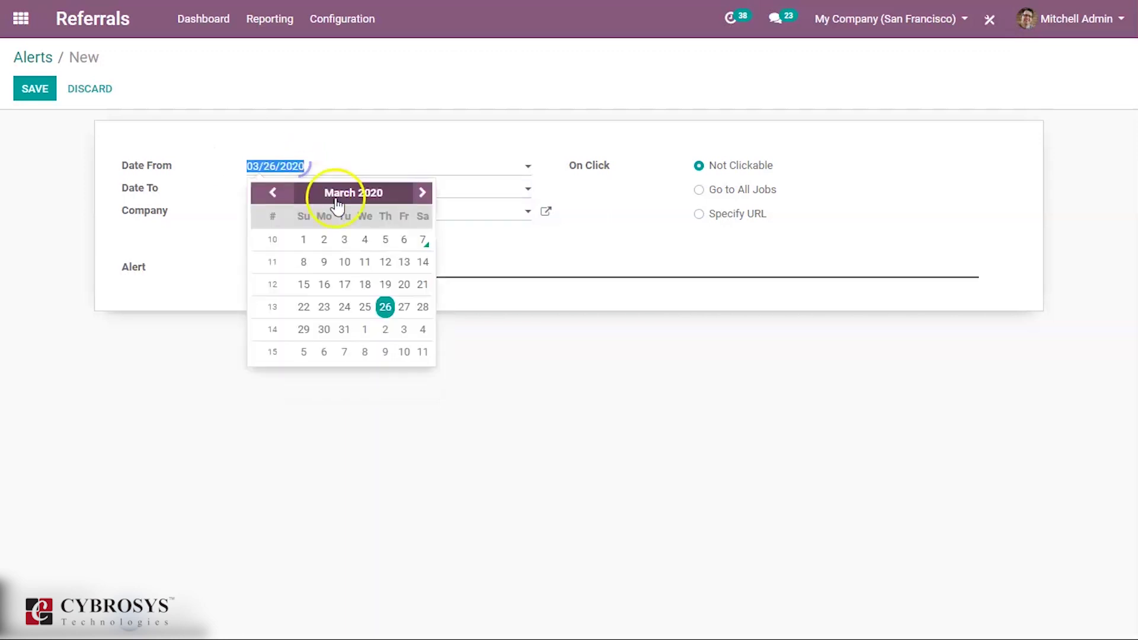
click(422, 239)
click(318, 183)
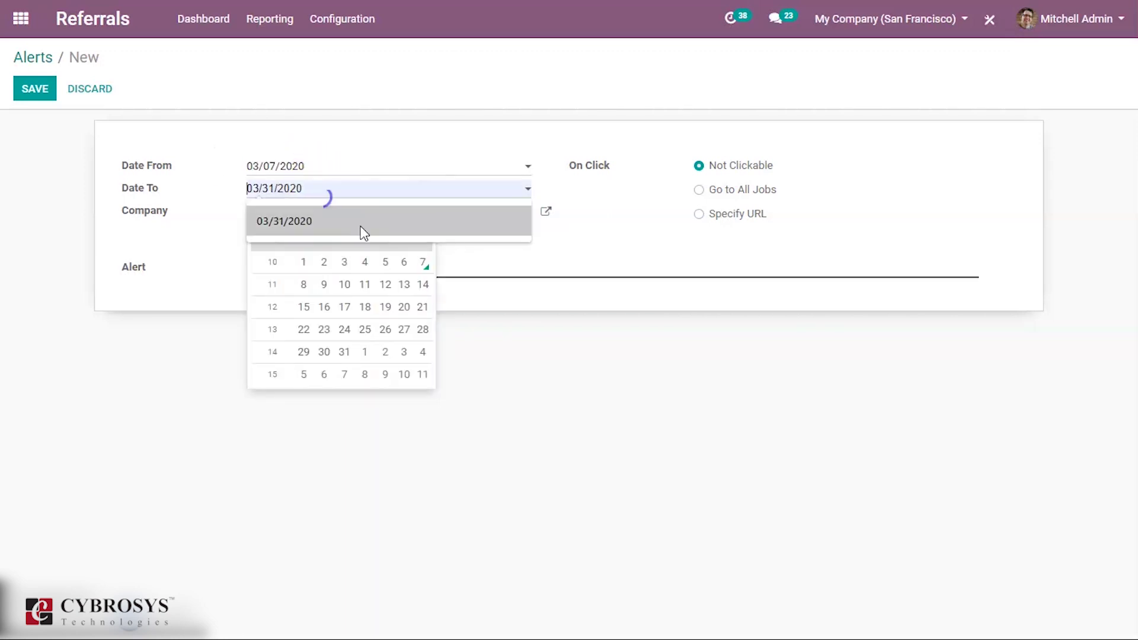
click(384, 331)
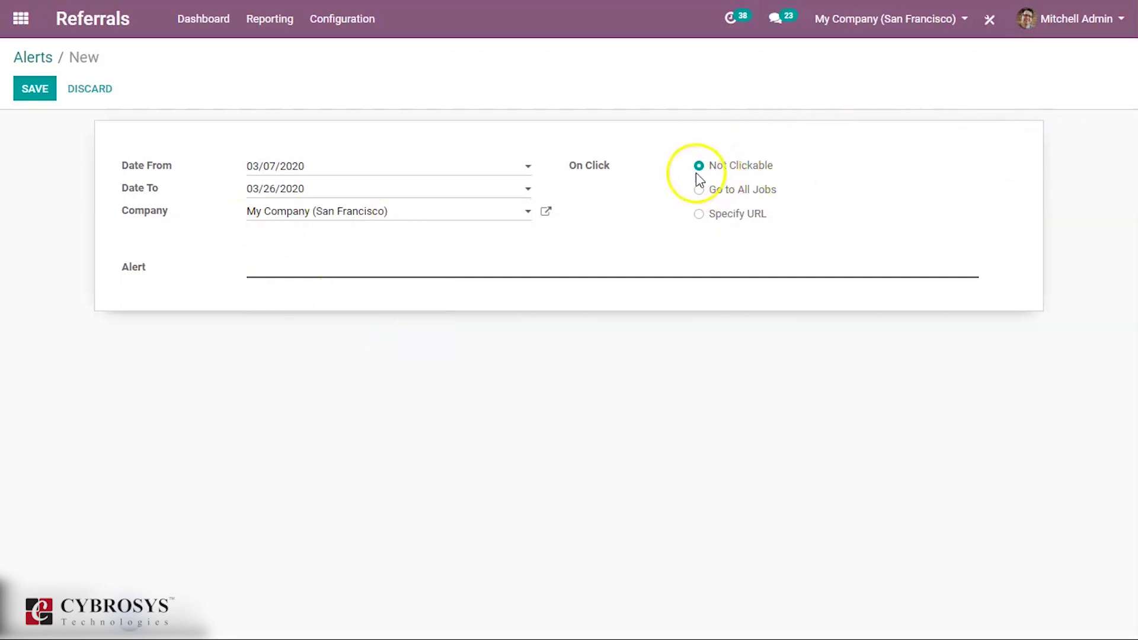
Step: Enter the alert message 'Job here', set On Click to Go to All Jobs, and save
click(699, 191)
click(701, 216)
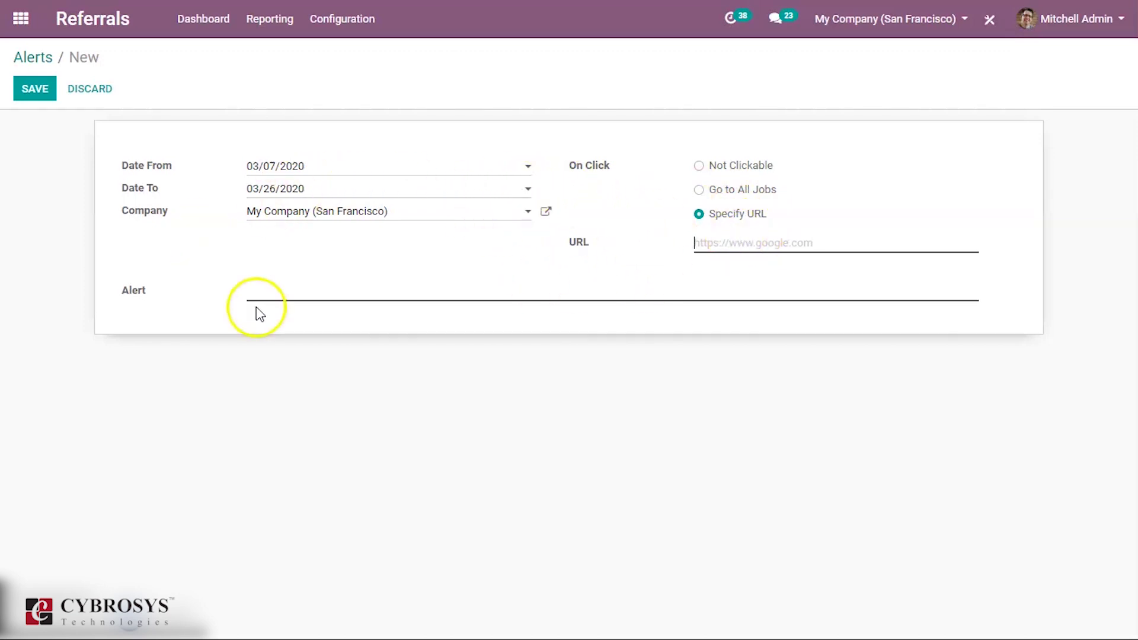
click(272, 283)
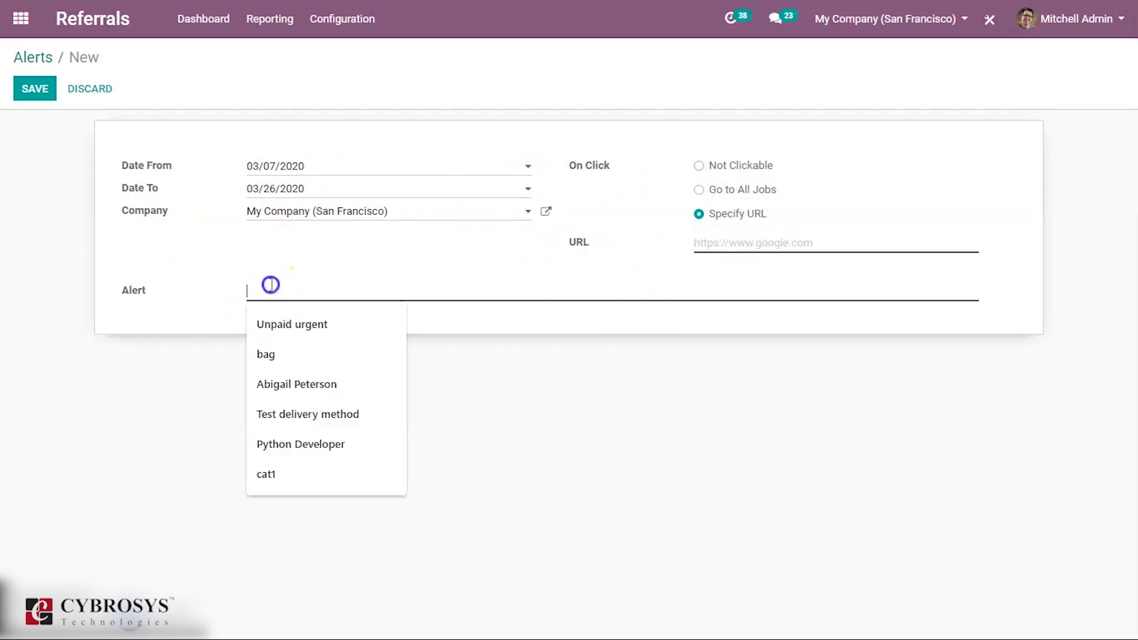
click(531, 315)
click(374, 283)
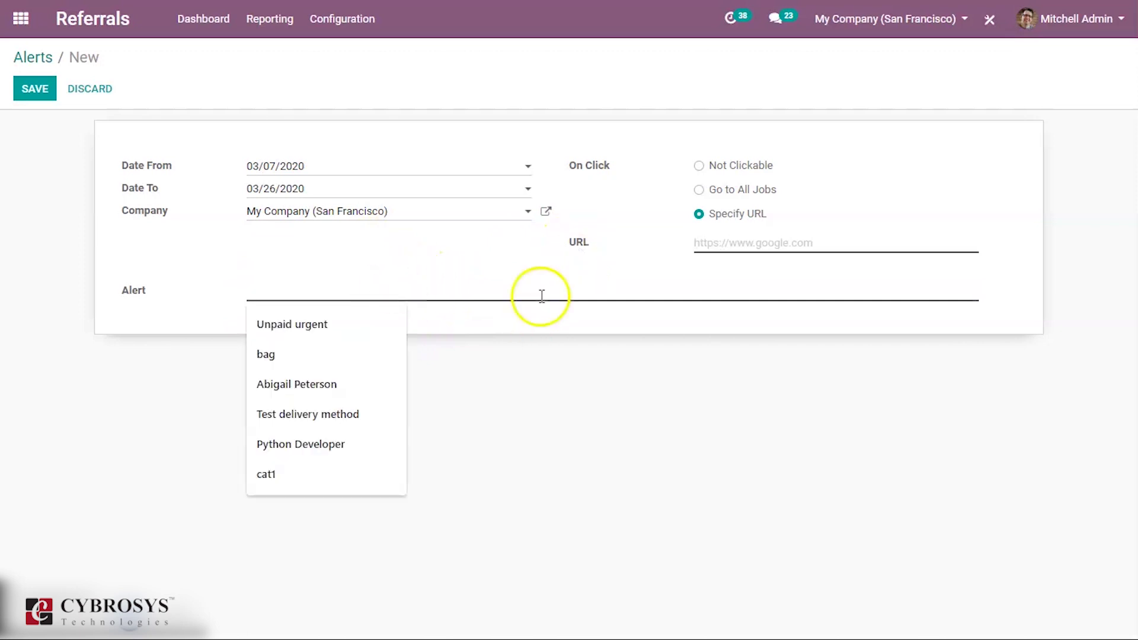
text(Job here)
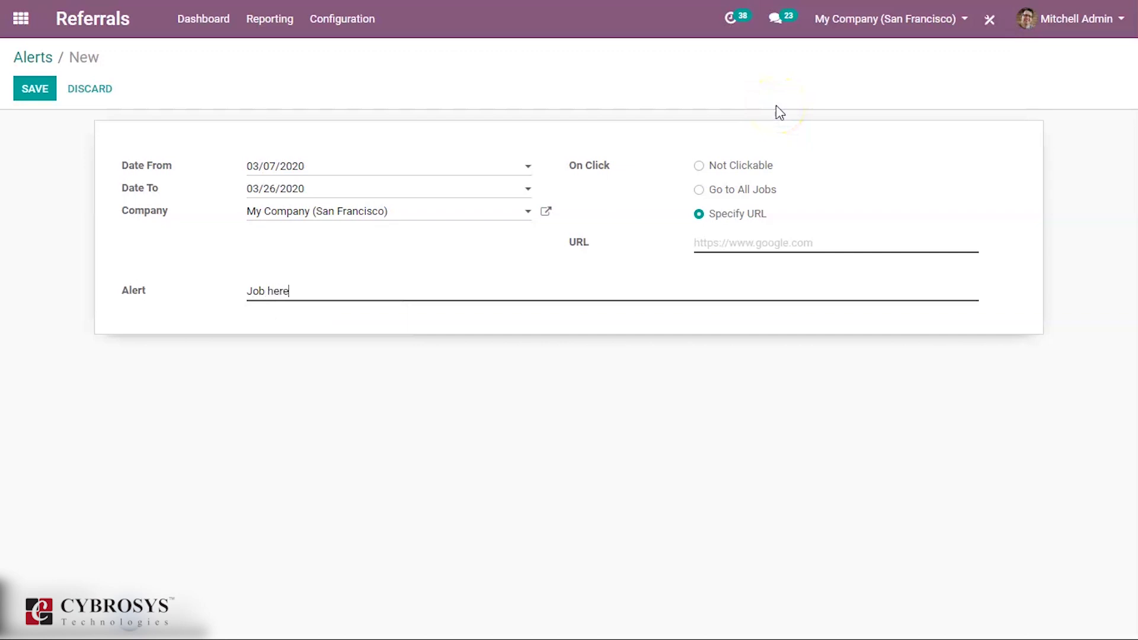
click(700, 191)
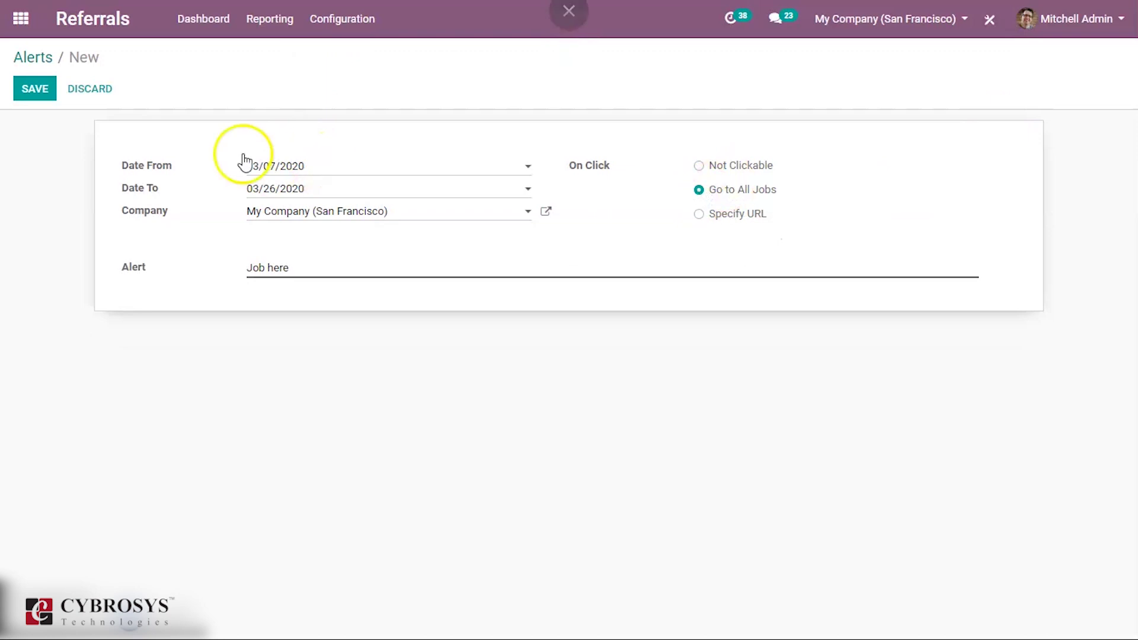
click(30, 88)
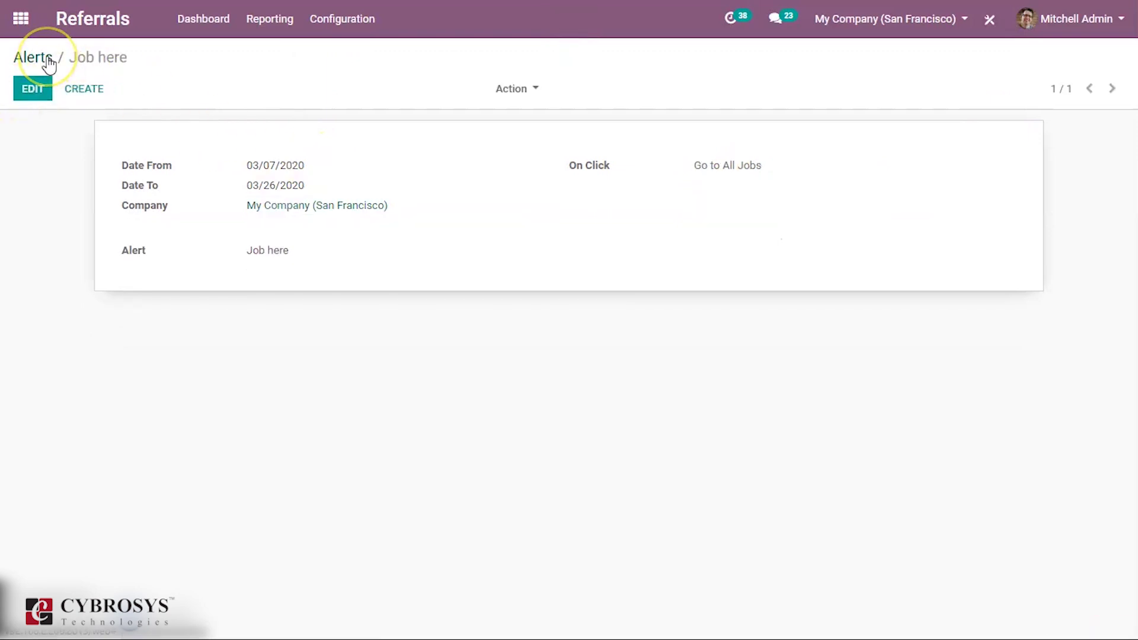
click(201, 19)
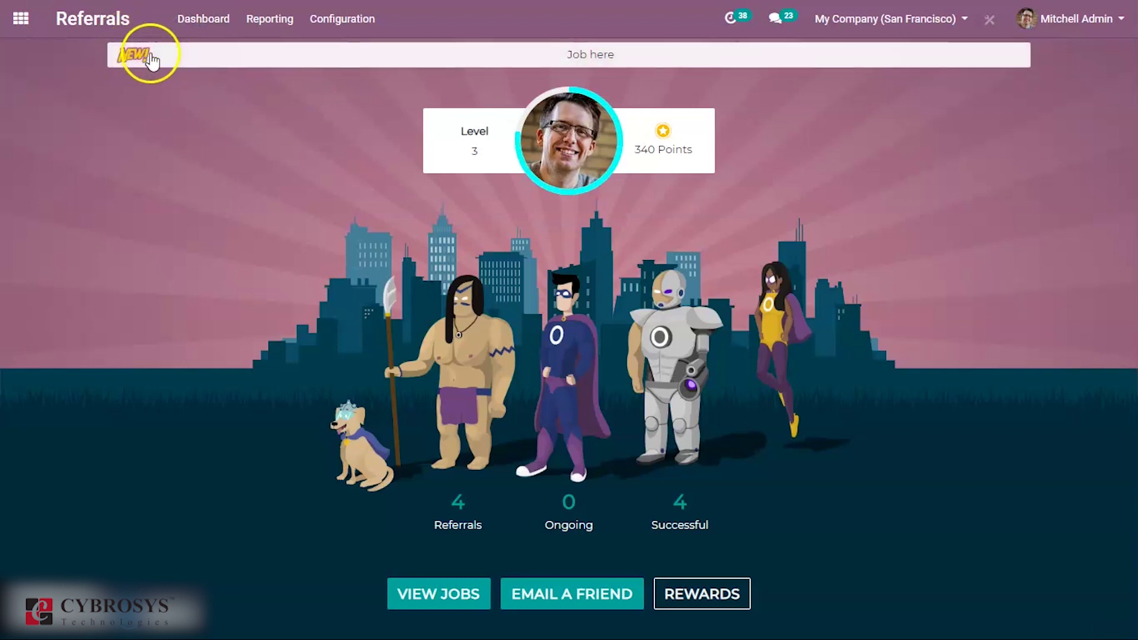
click(610, 55)
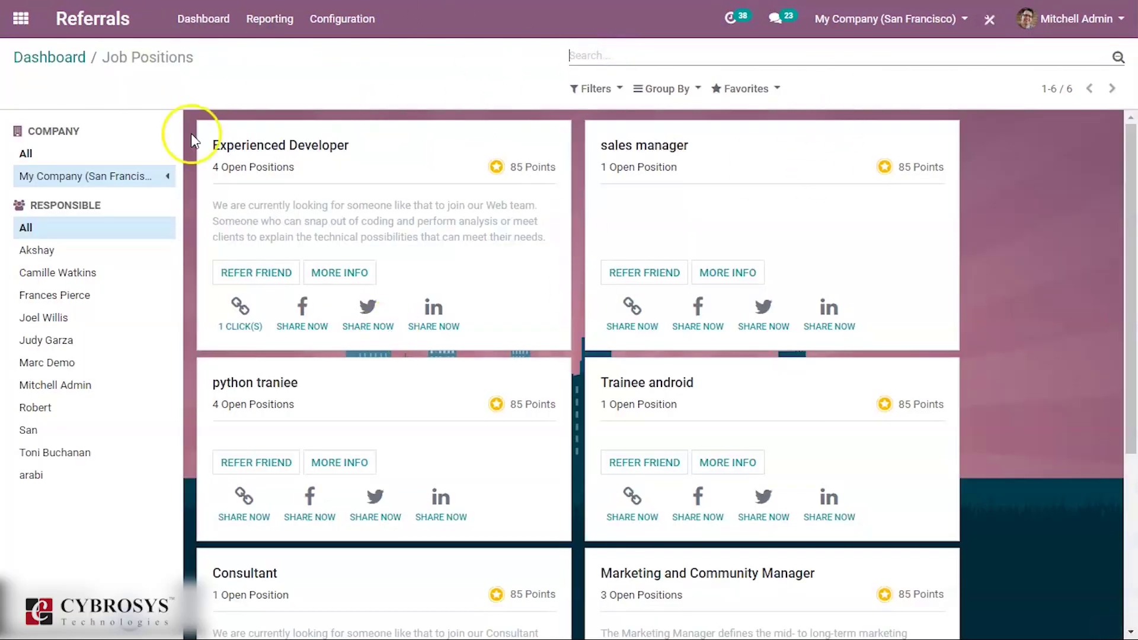
click(60, 68)
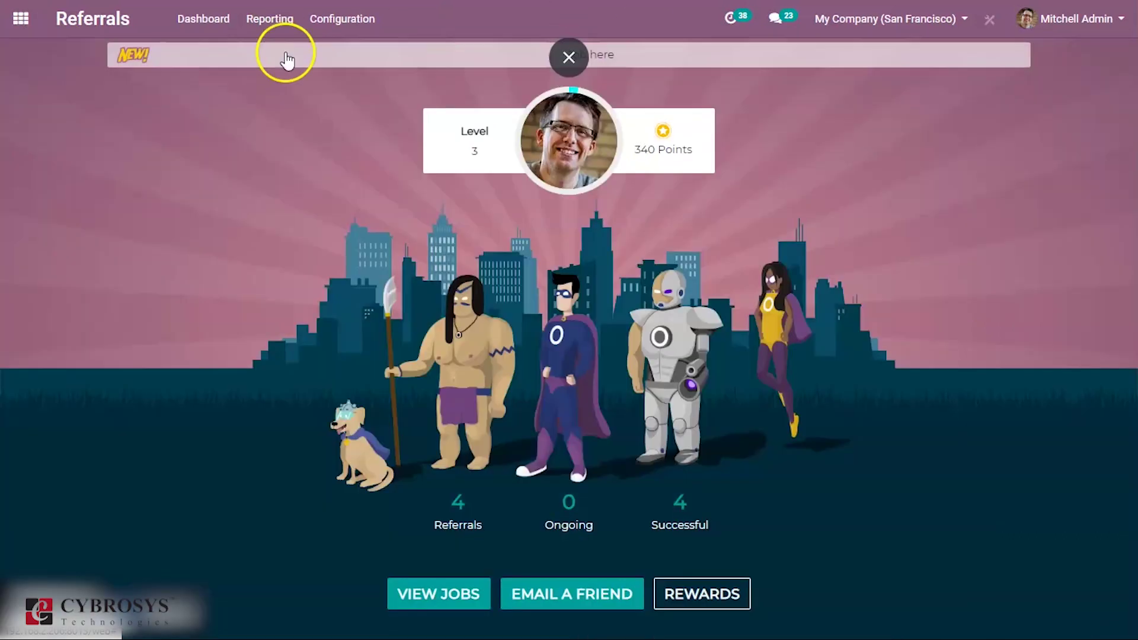
click(368, 18)
click(342, 111)
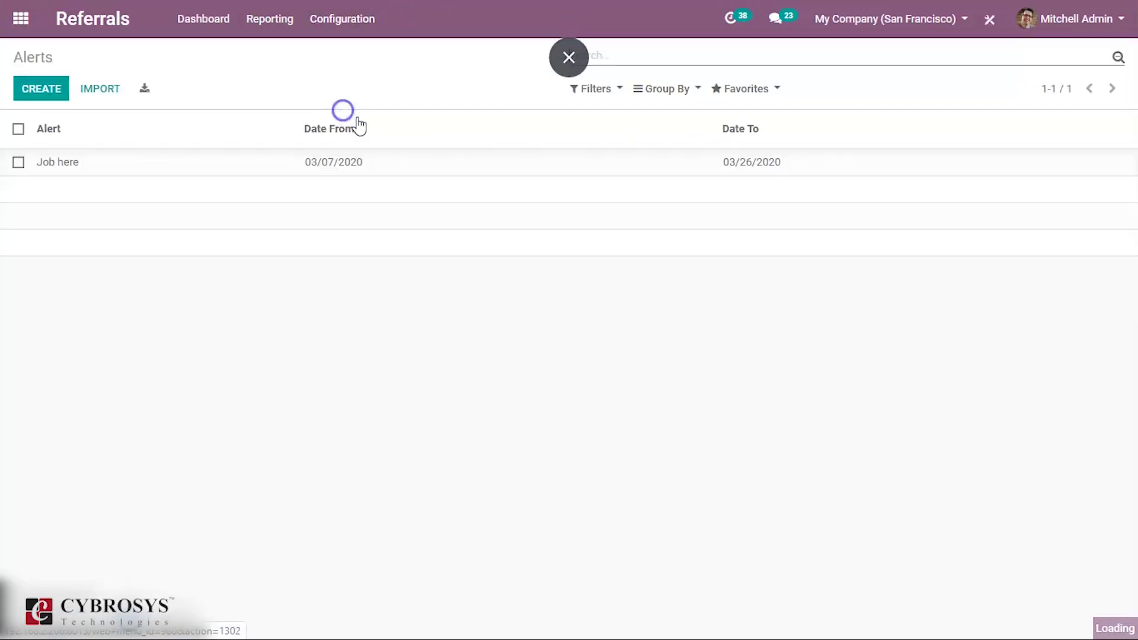
click(356, 172)
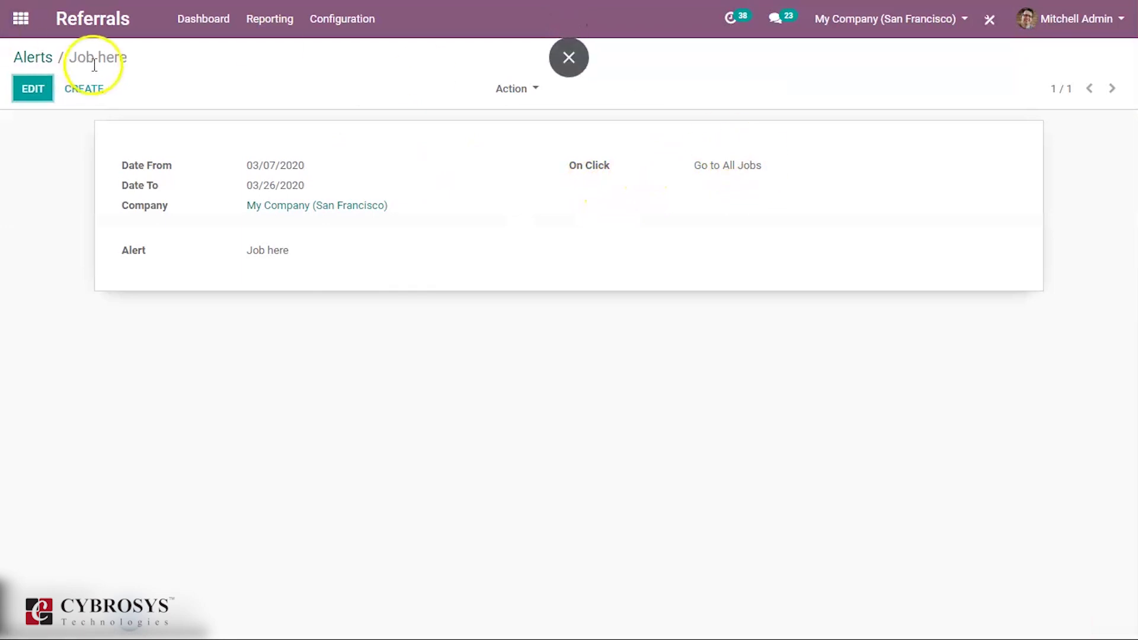
click(321, 33)
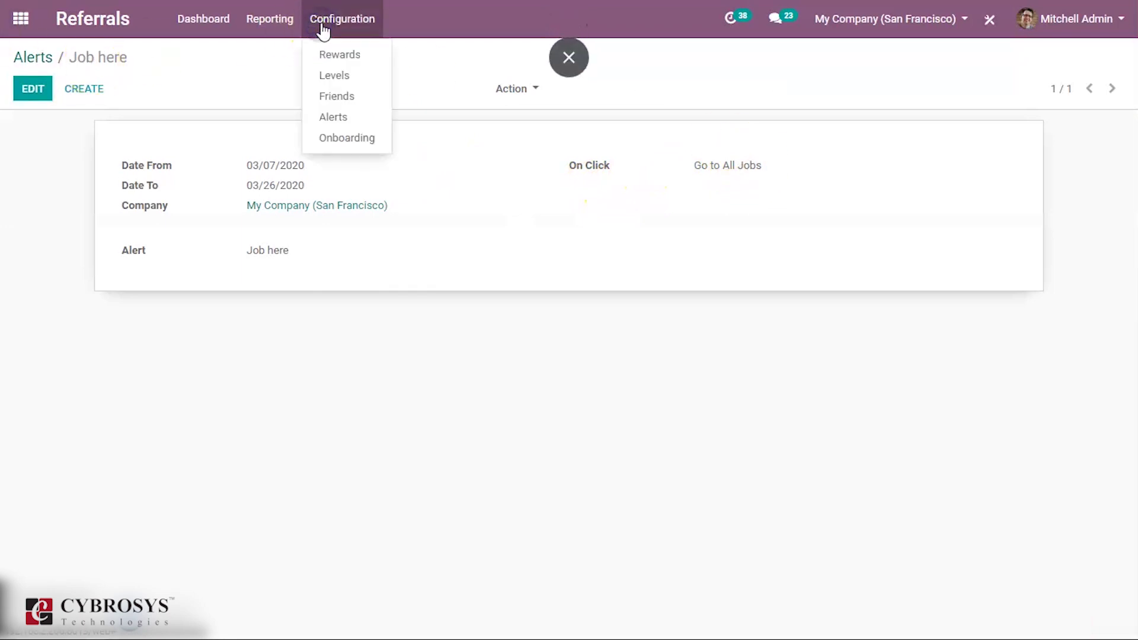
Step: View the referral onboarding messages under Configuration > Onboarding
click(326, 137)
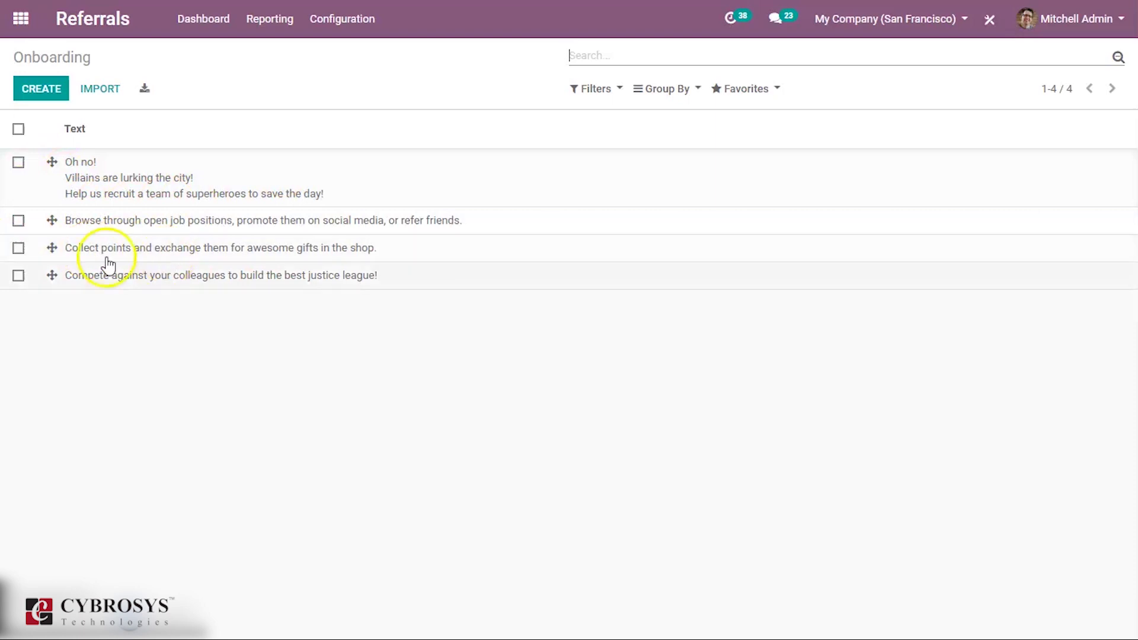
click(327, 12)
Step: Open the Employees Referral Analysis report and add January to its date filter
click(284, 8)
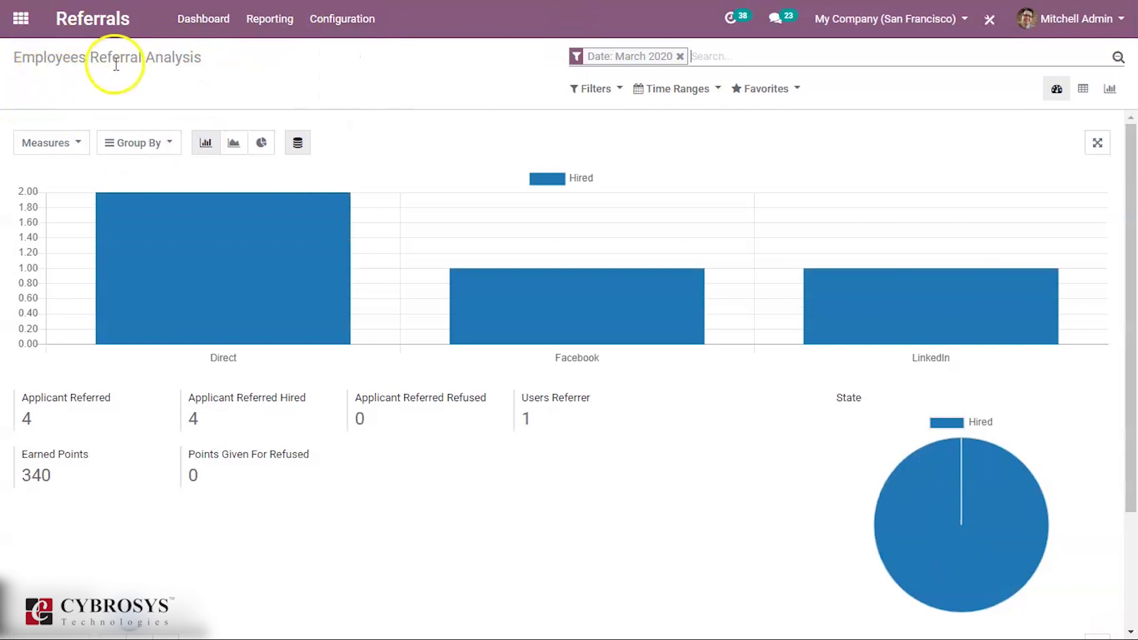
click(341, 18)
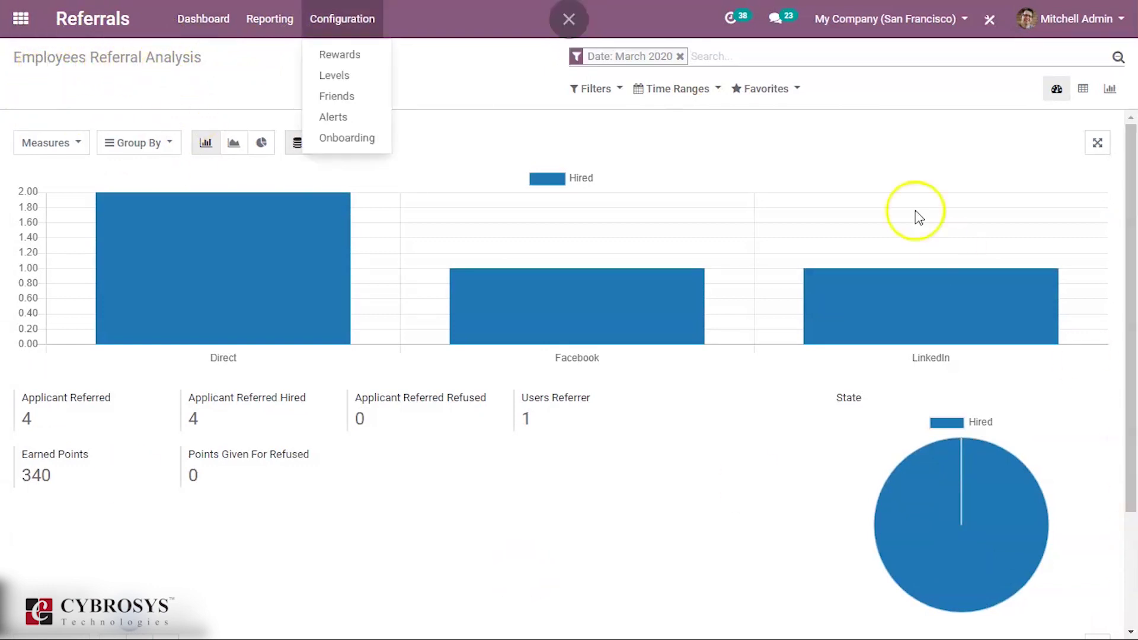
click(224, 87)
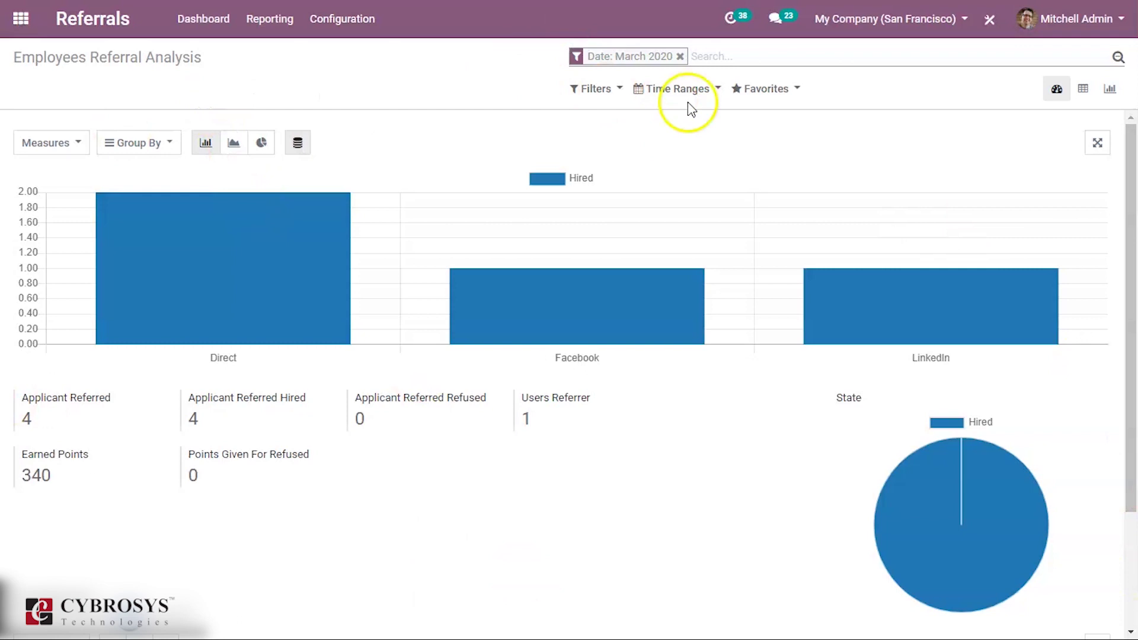
click(606, 97)
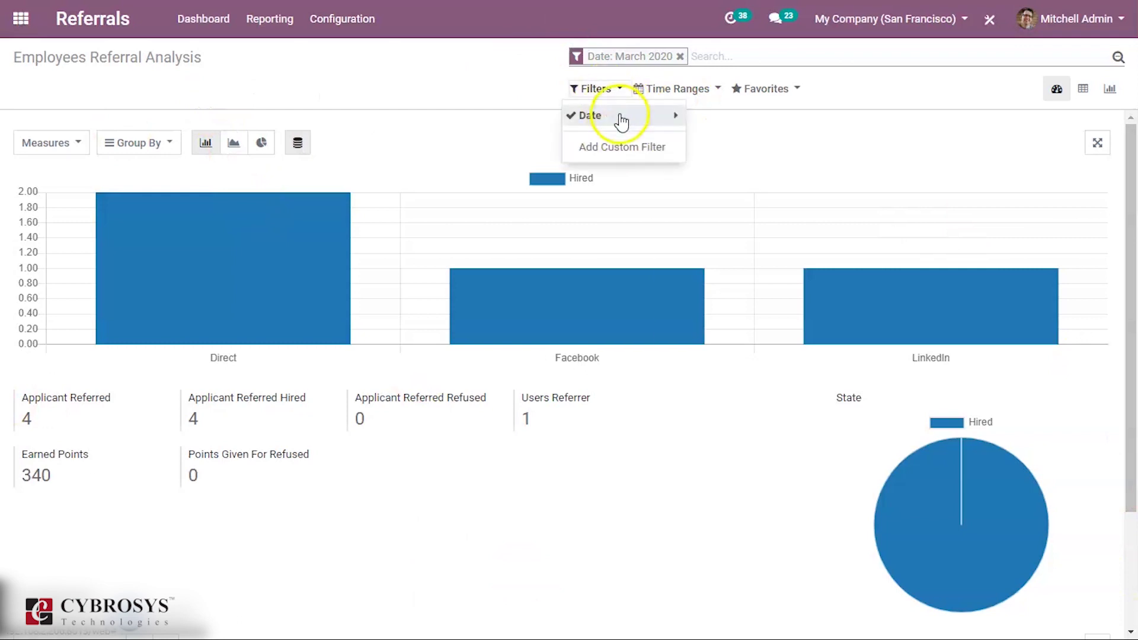
click(625, 115)
click(623, 177)
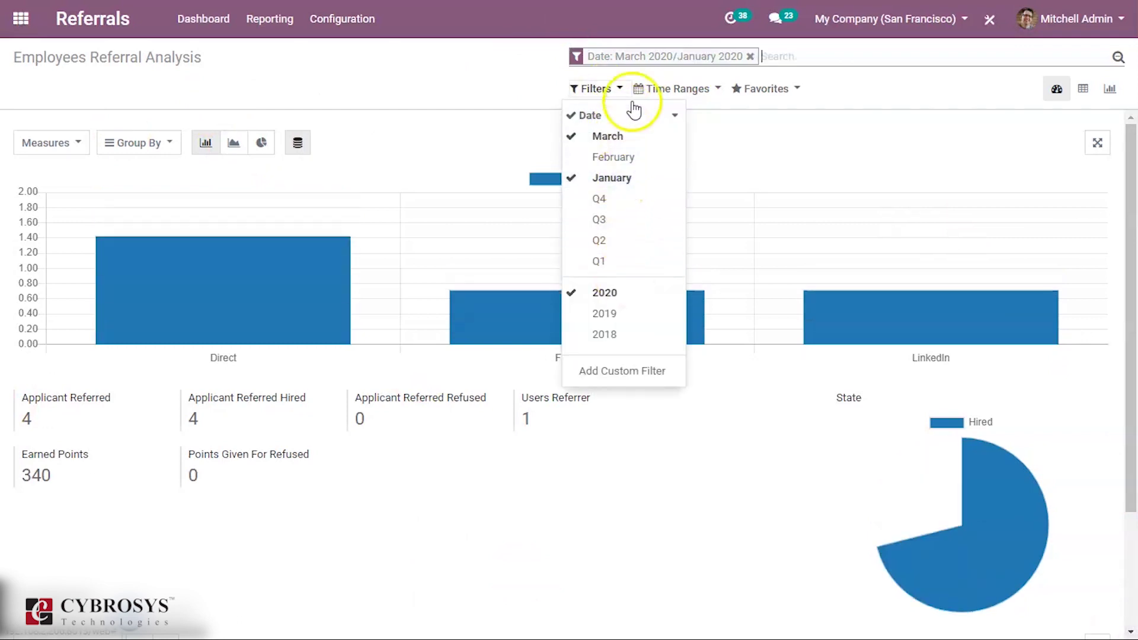
Step: Try a Last 5 Years time range, then remove that facet again
click(705, 89)
click(680, 226)
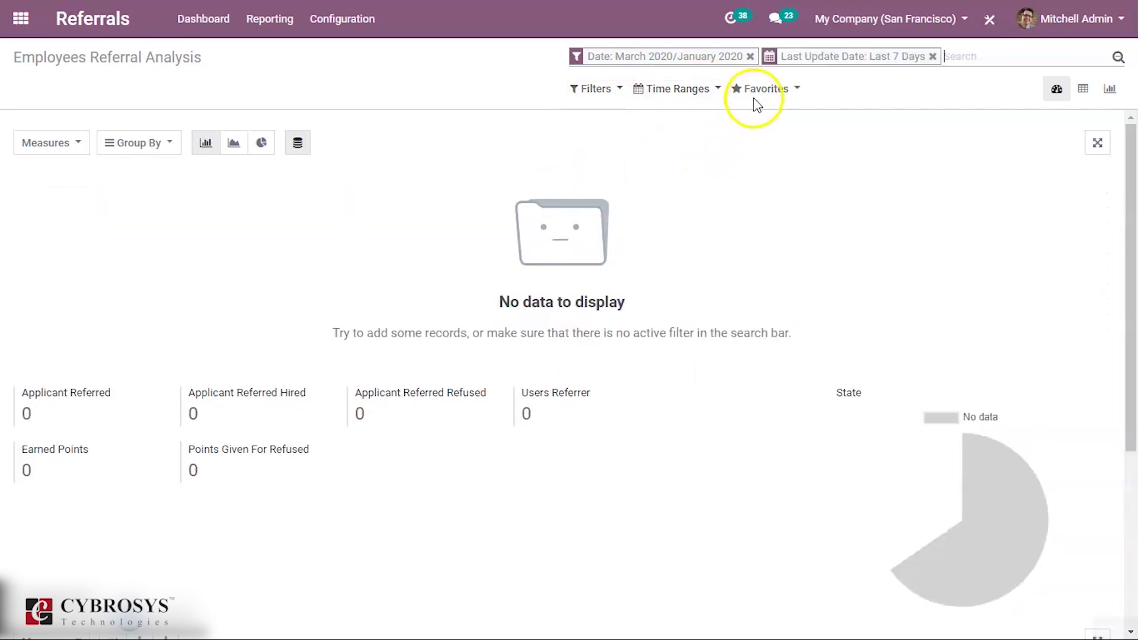
click(672, 89)
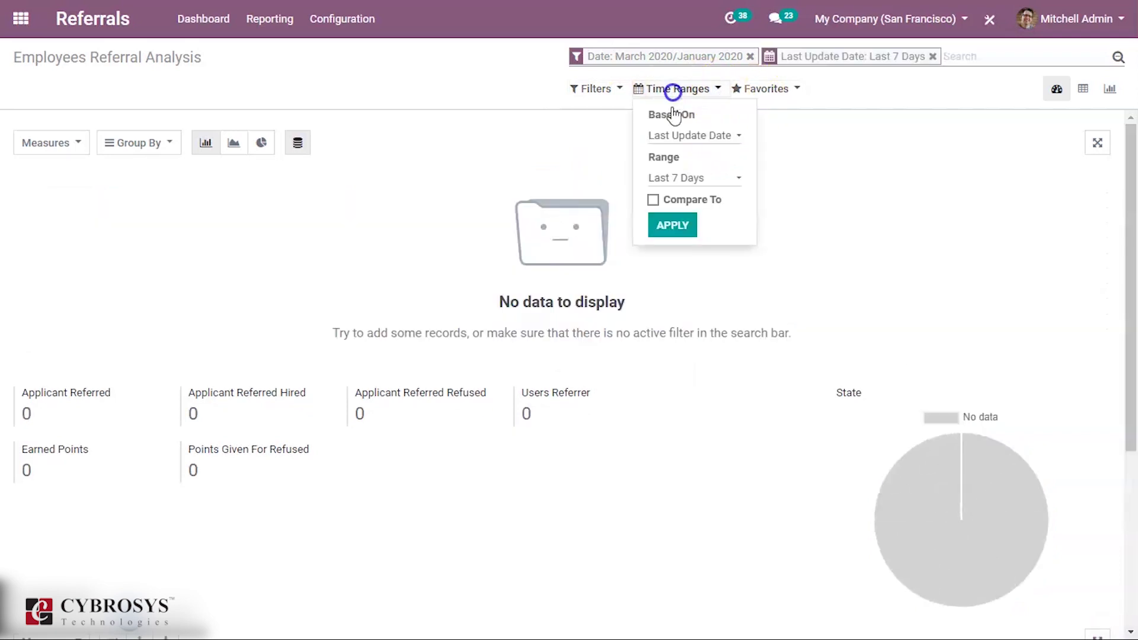
click(709, 145)
click(693, 177)
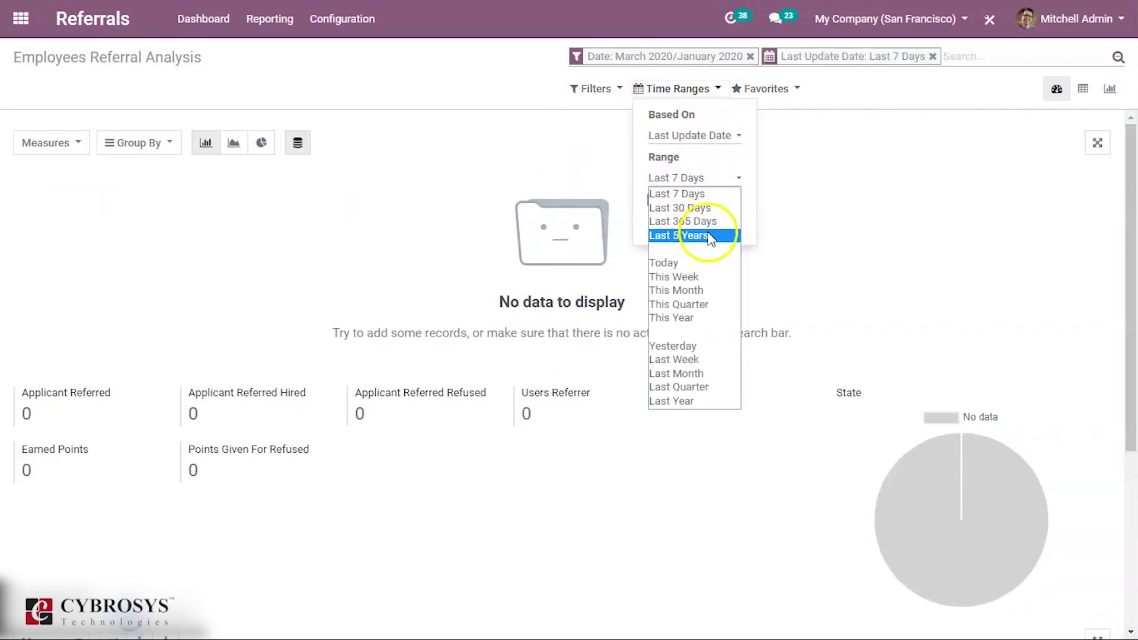
click(709, 236)
click(681, 224)
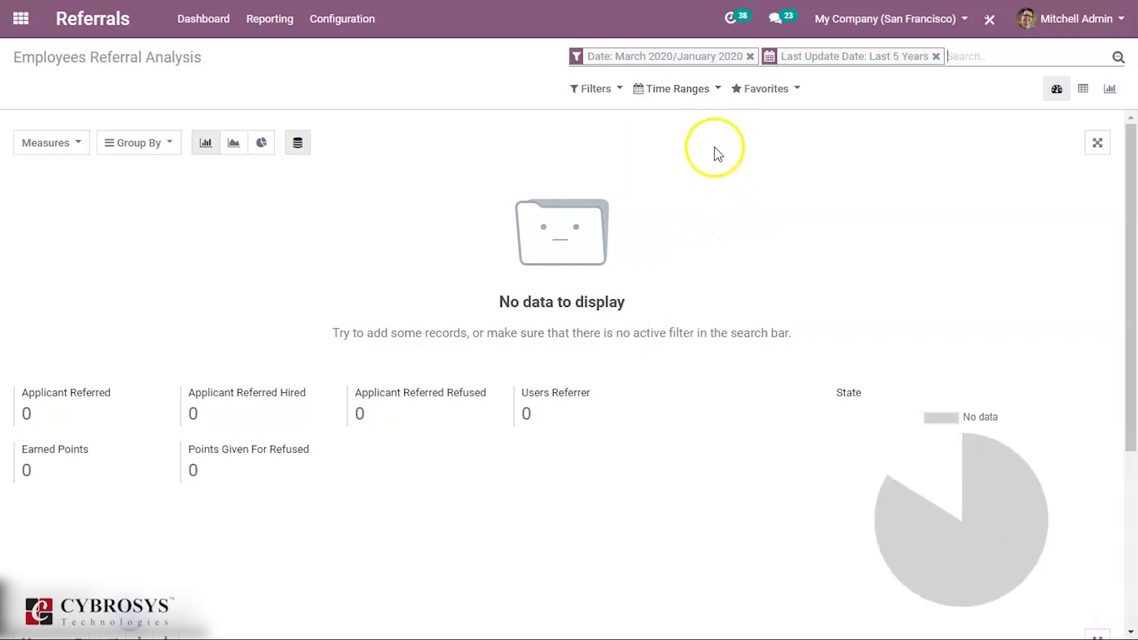
click(760, 95)
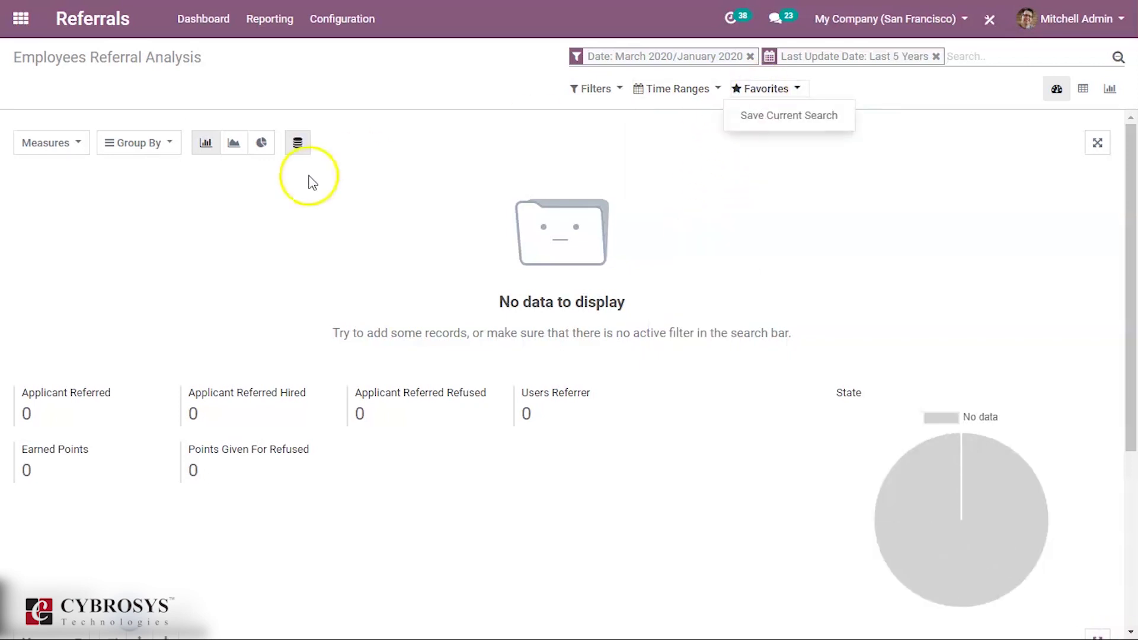
click(936, 56)
click(777, 102)
Step: Try the line and pie chart types and the pivot view, then return to the graph
click(234, 120)
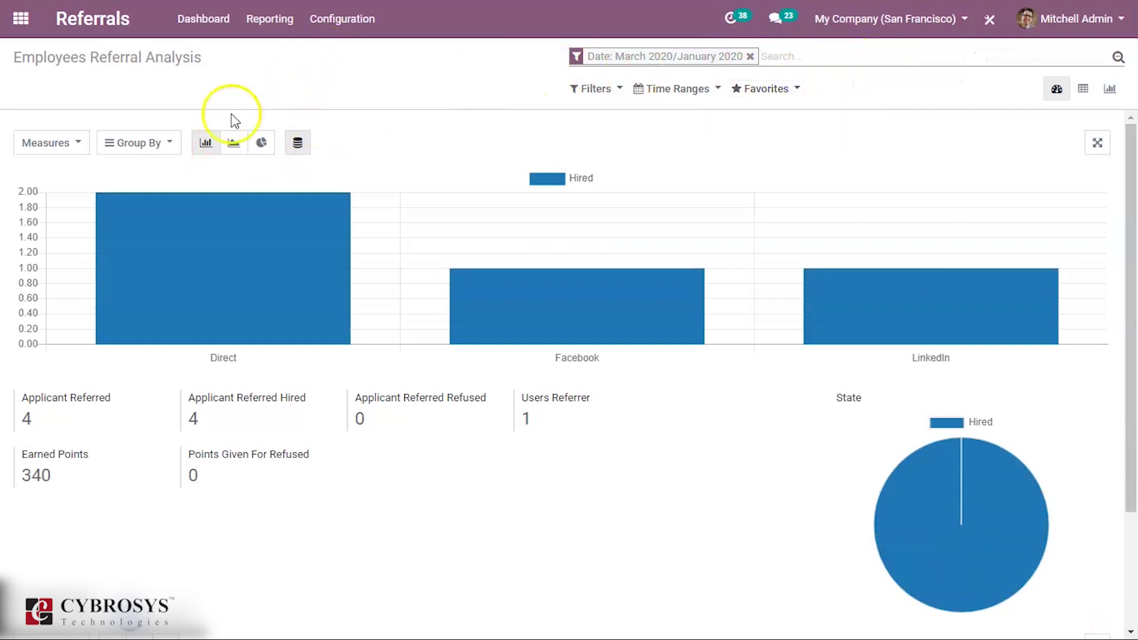
click(233, 143)
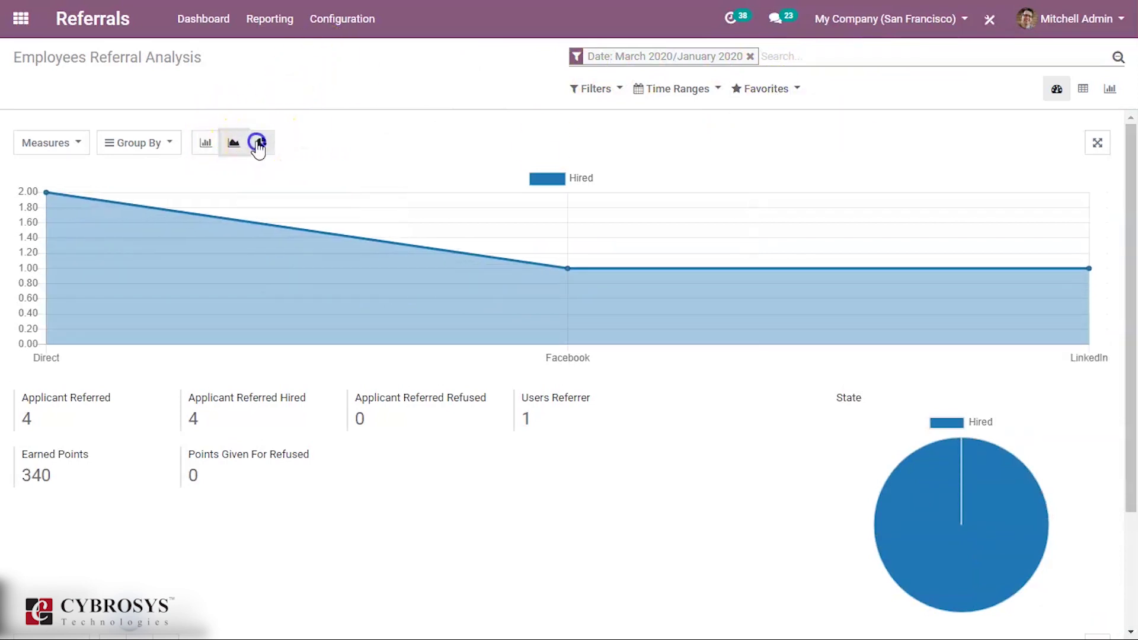
click(261, 143)
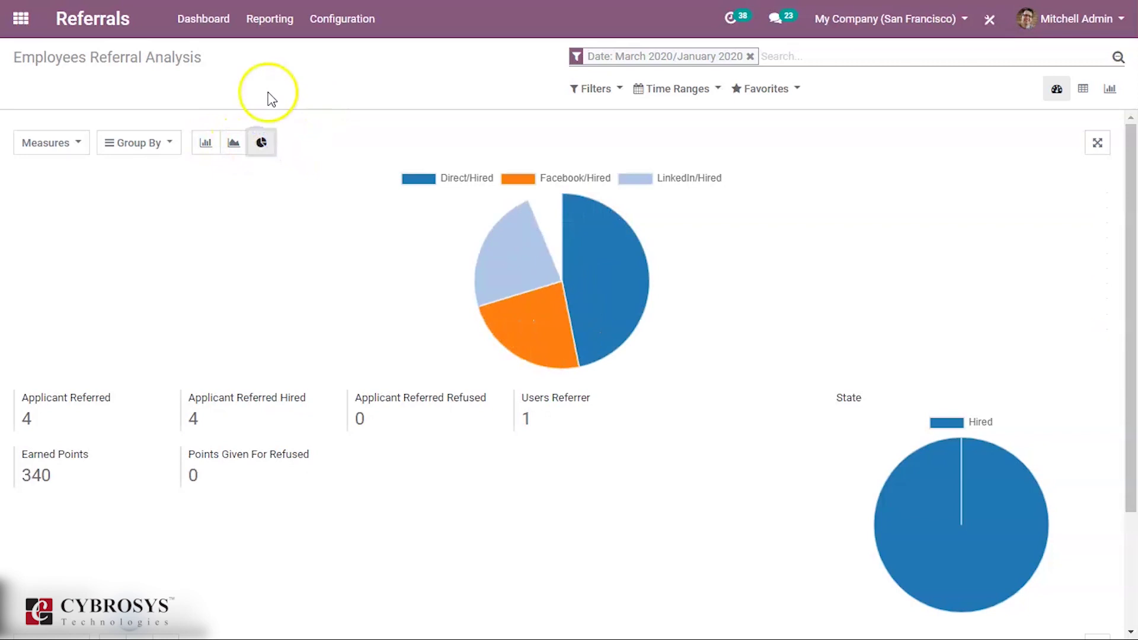
click(1083, 88)
click(1110, 89)
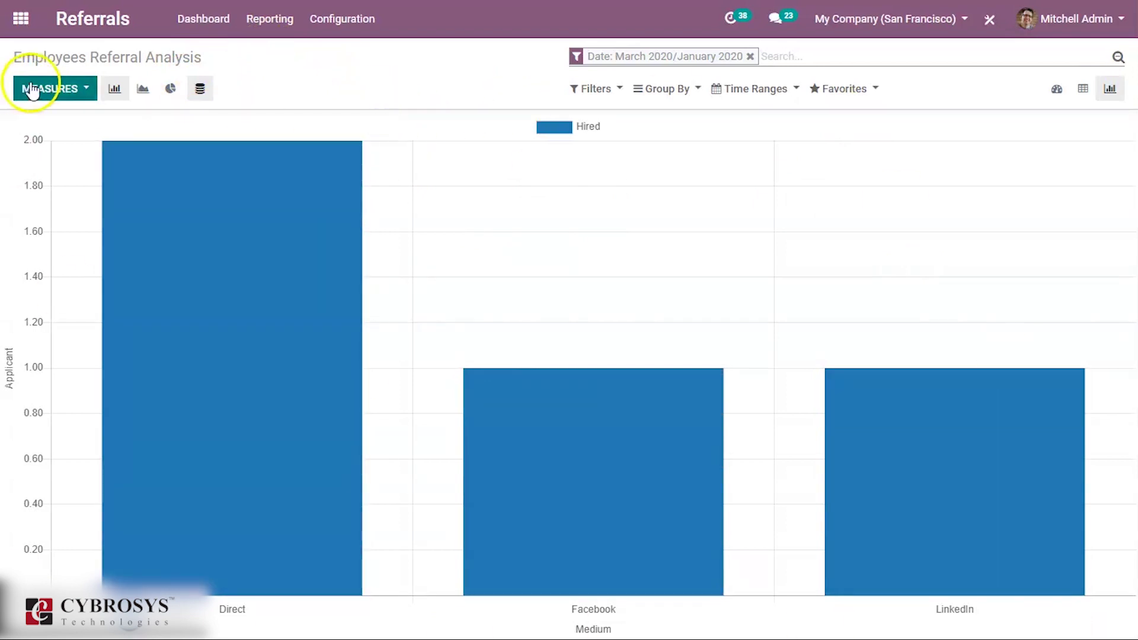
Step: Switch the chart measure from Earned Points to Employee Referral Hired
click(32, 90)
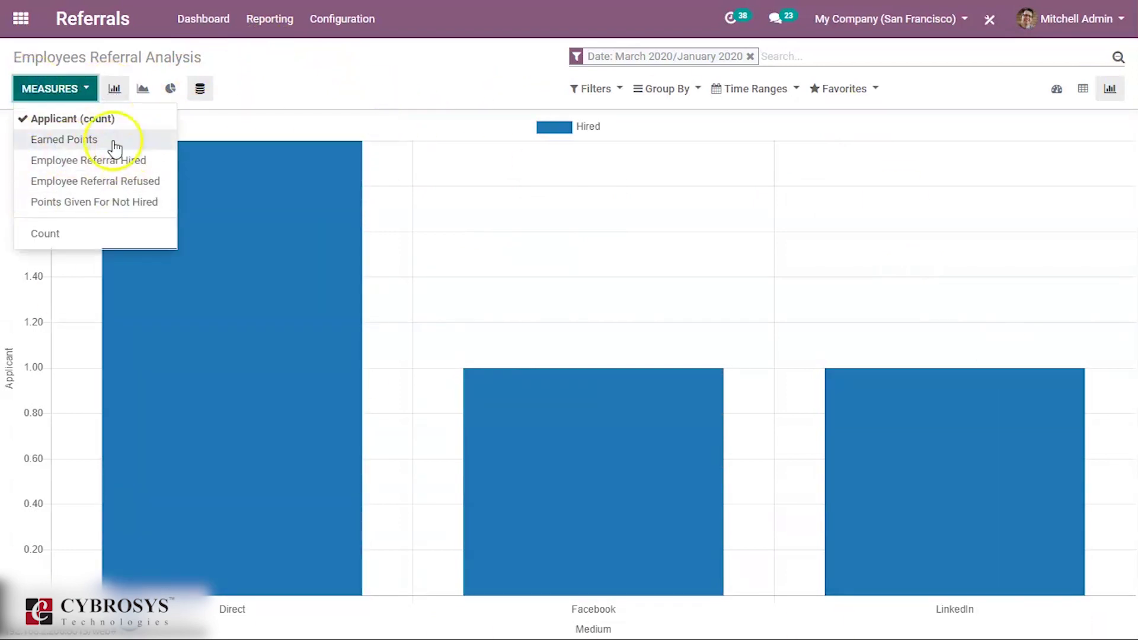
click(90, 140)
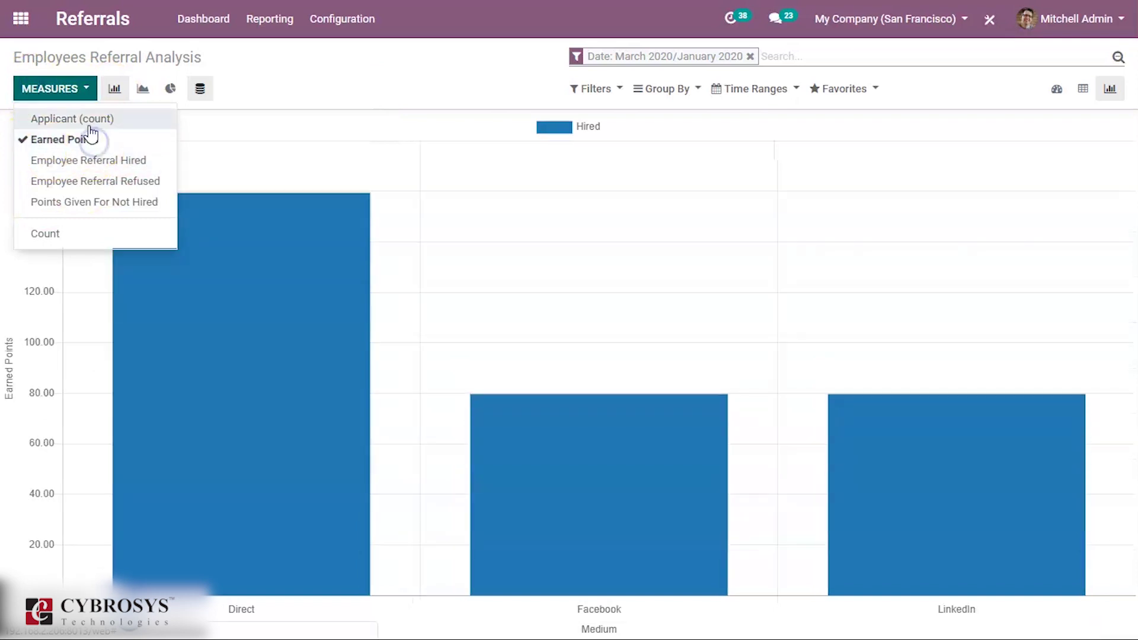
click(92, 159)
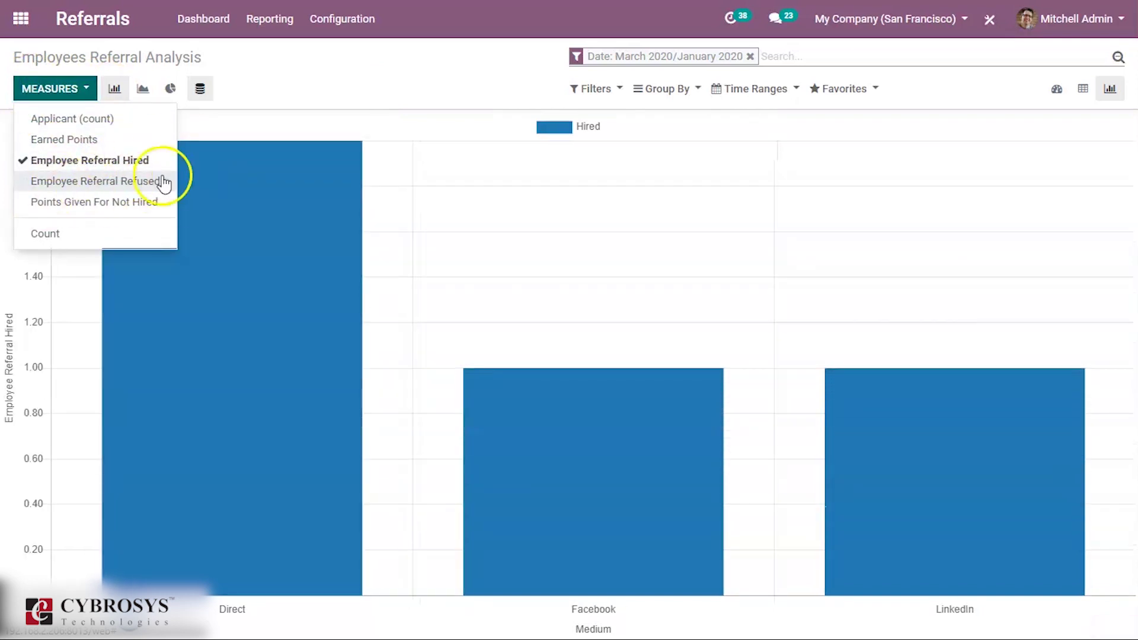
click(304, 97)
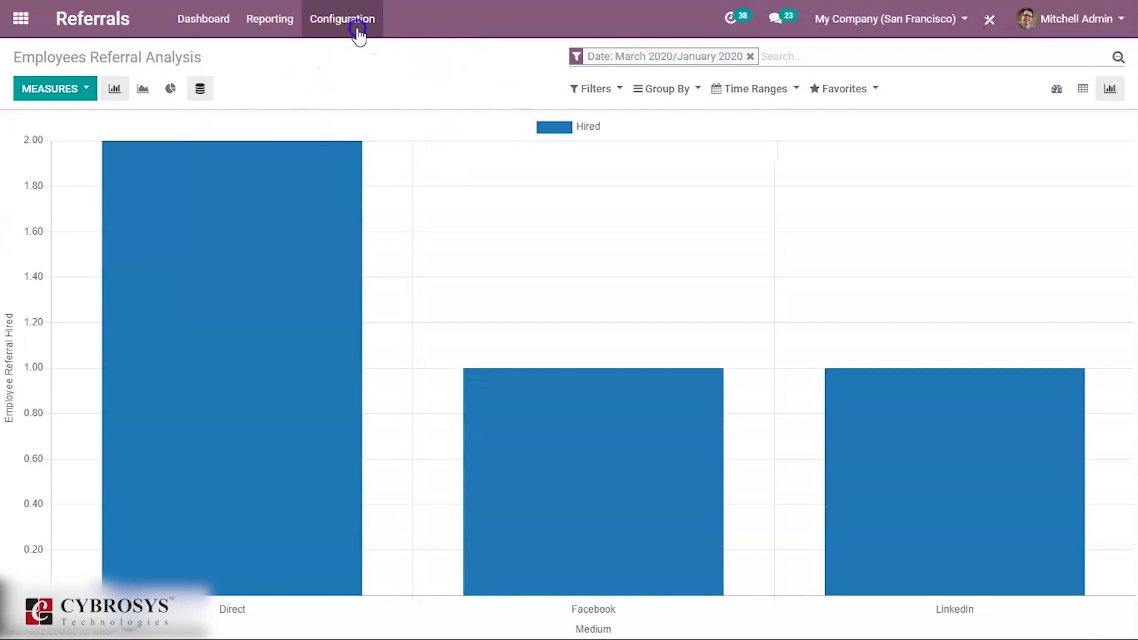
Step: Go back to the Referrals dashboard showing the Job here banner, Level 3 and 340 points
click(221, 18)
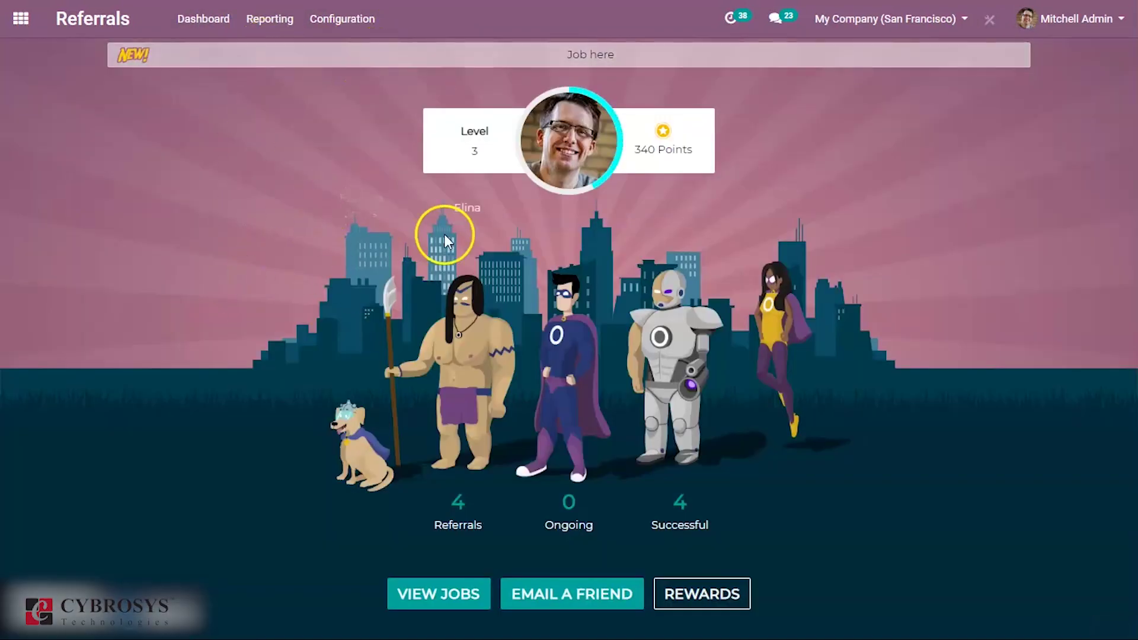